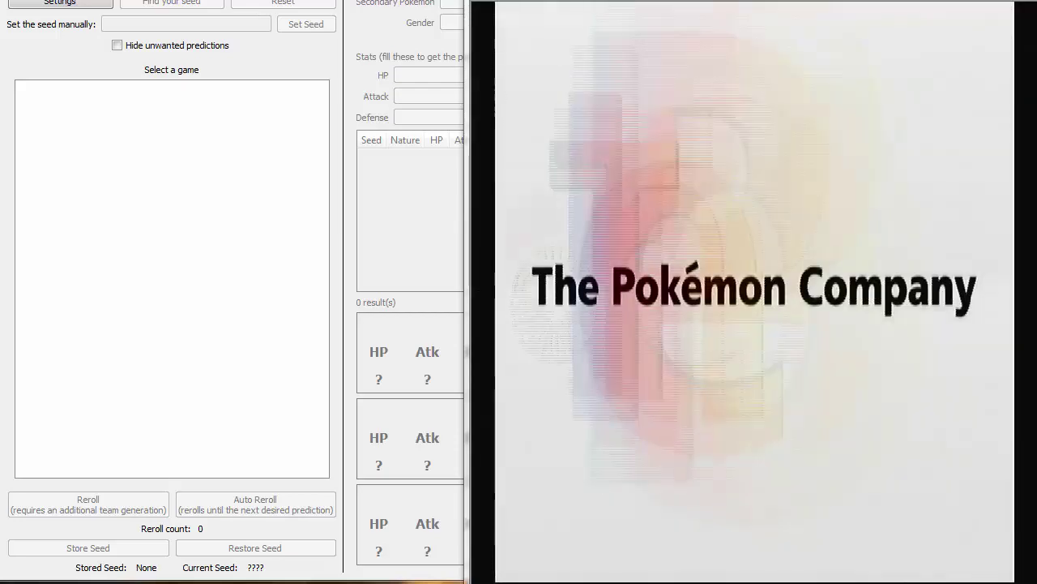
Step: In the game, enter VS Mode and open the Quick Battle challenge level selection for Battle VS CPU
click(289, 267)
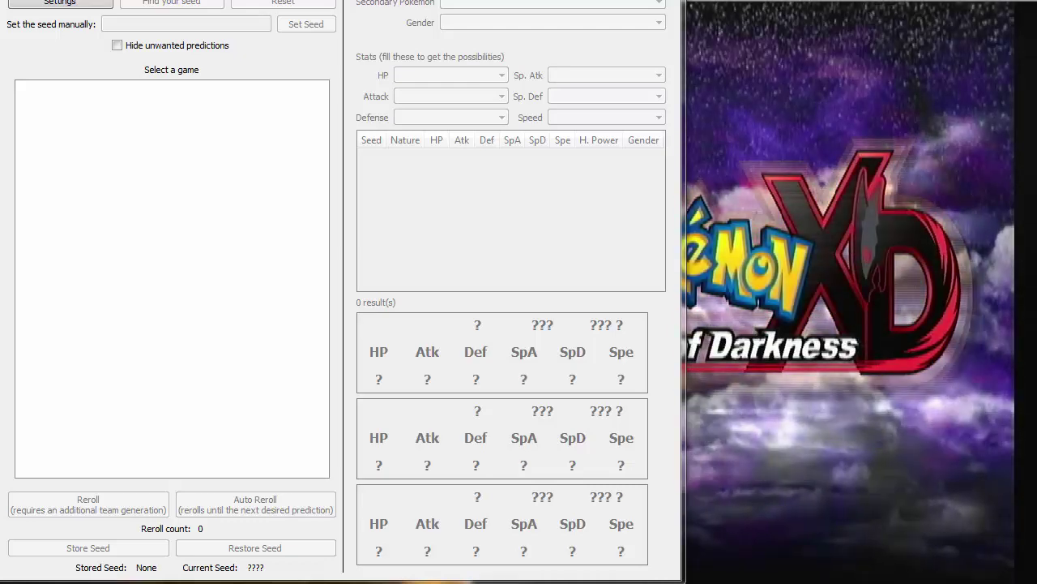
click(977, 373)
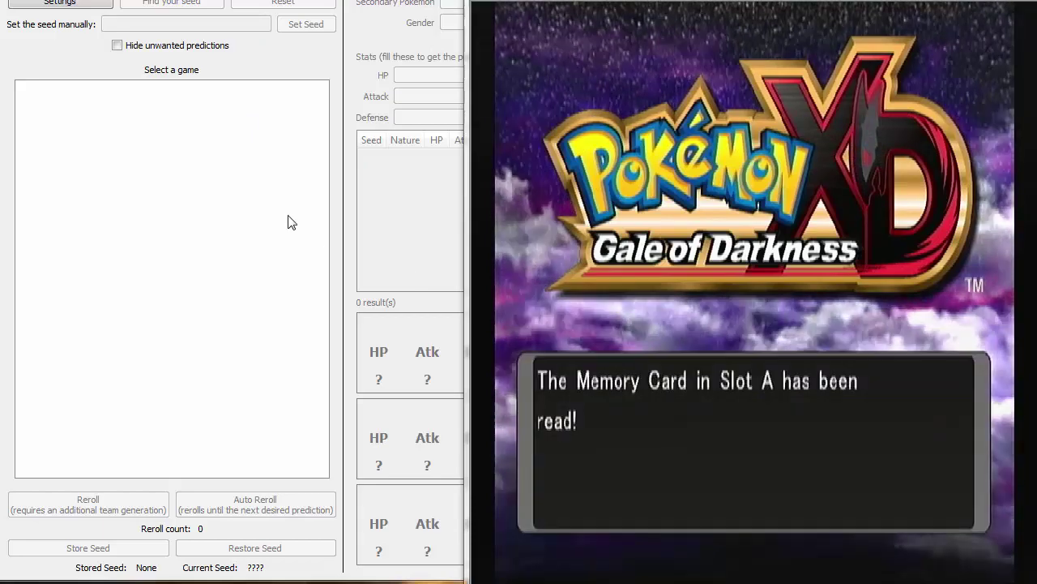
key(Right)
key(Return)
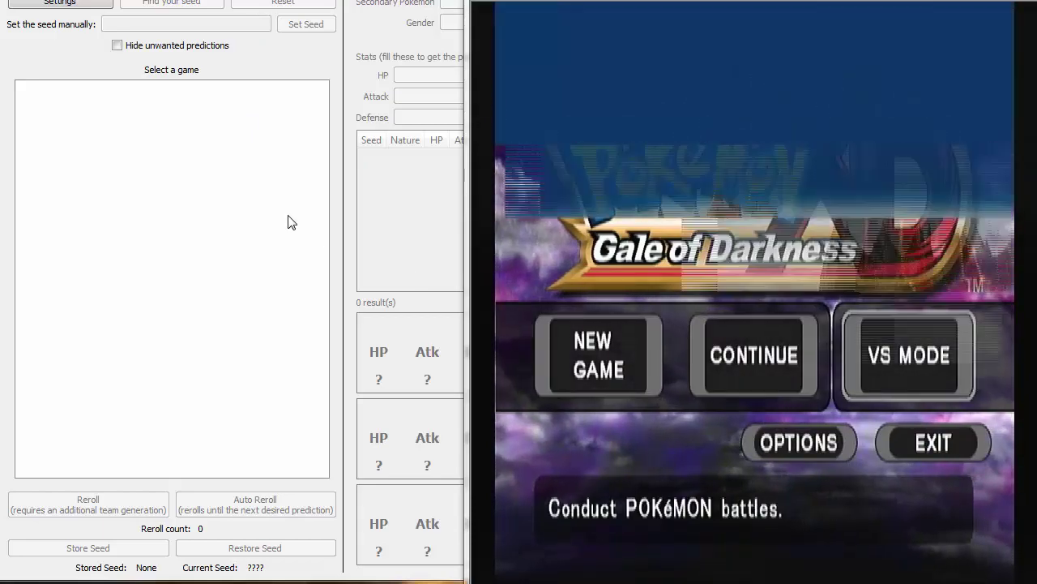
key(Return)
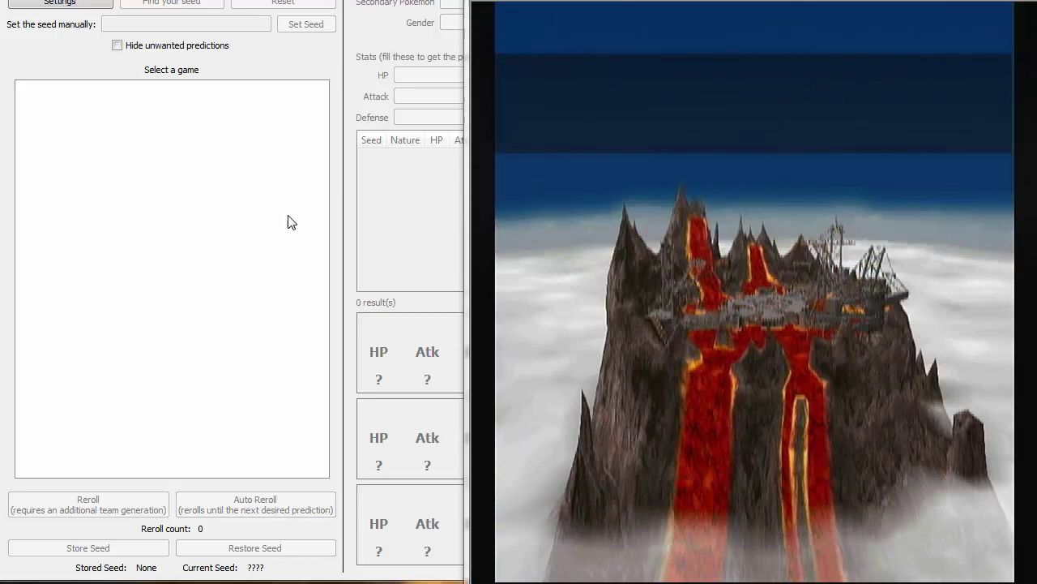
key(Return)
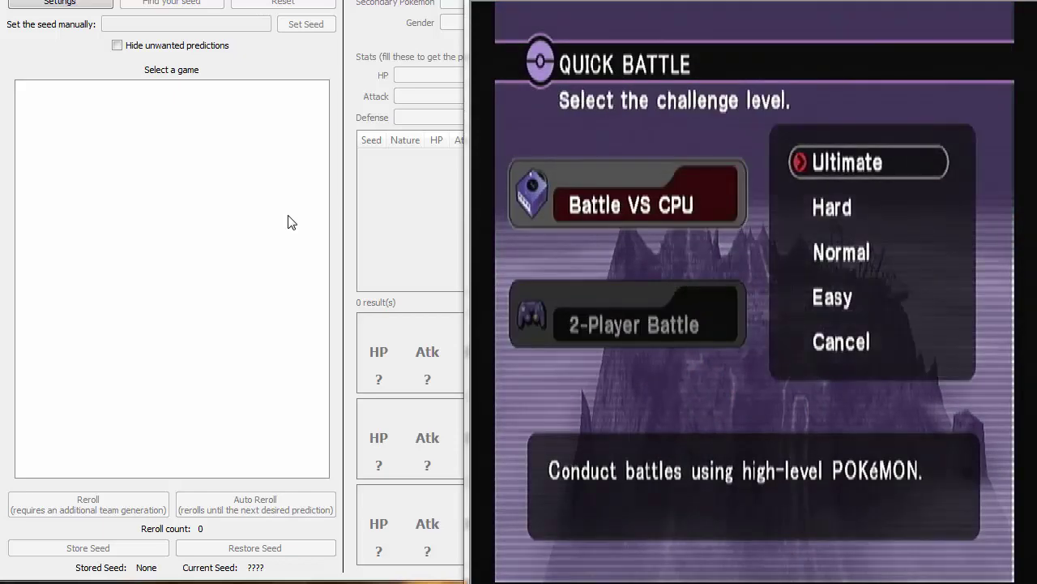
Step: Switch to the RNG manipulation assistant and choose Pokemon XD: Gale of Darkness as the game
click(290, 222)
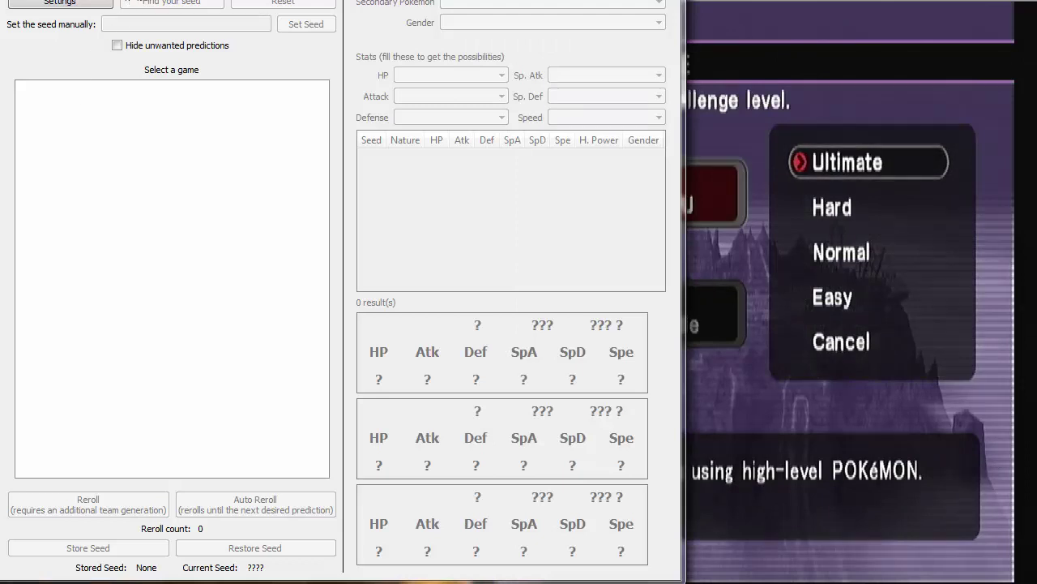
click(114, 2)
click(114, 17)
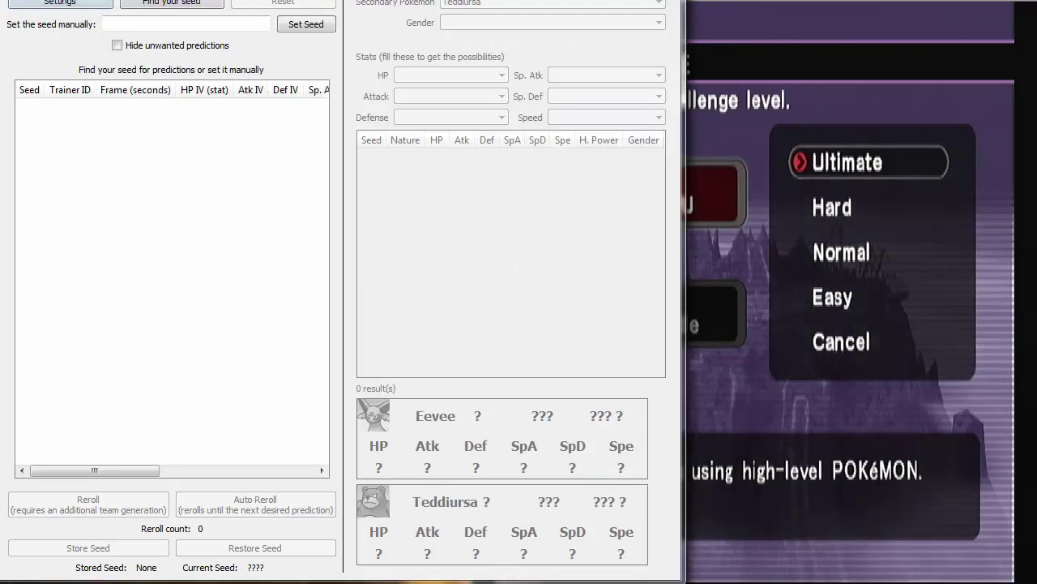
Step: Start the Seed Finder Wizard and advance past its introduction and instructions to the first pass
click(174, 4)
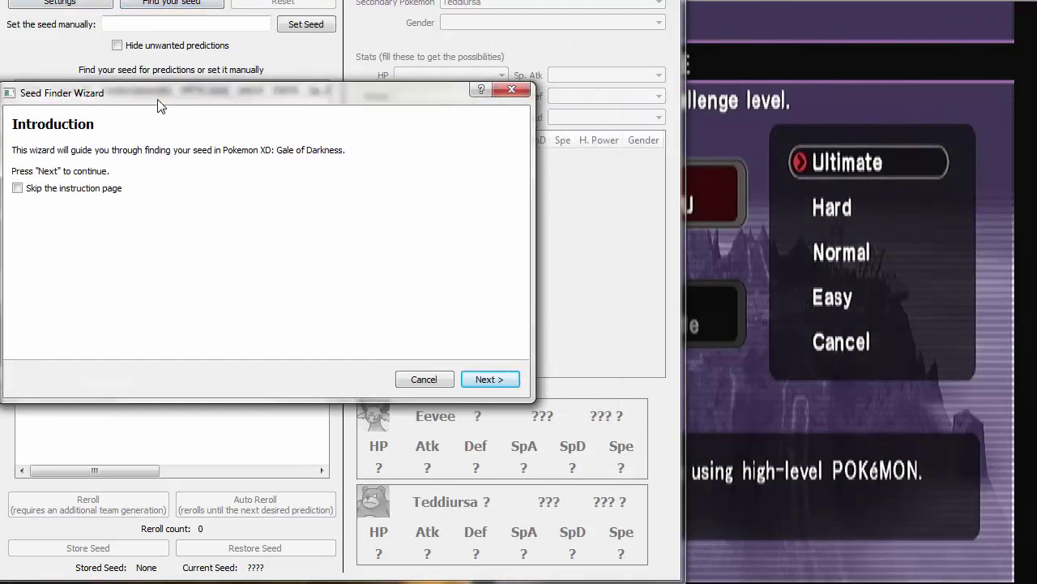
drag(188, 100, 212, 41)
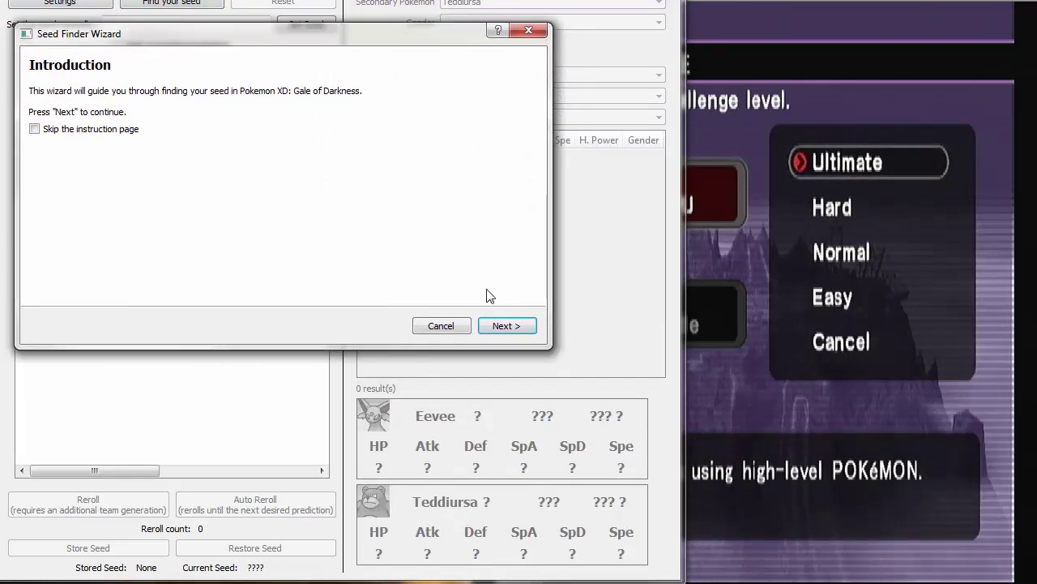
click(531, 329)
click(503, 453)
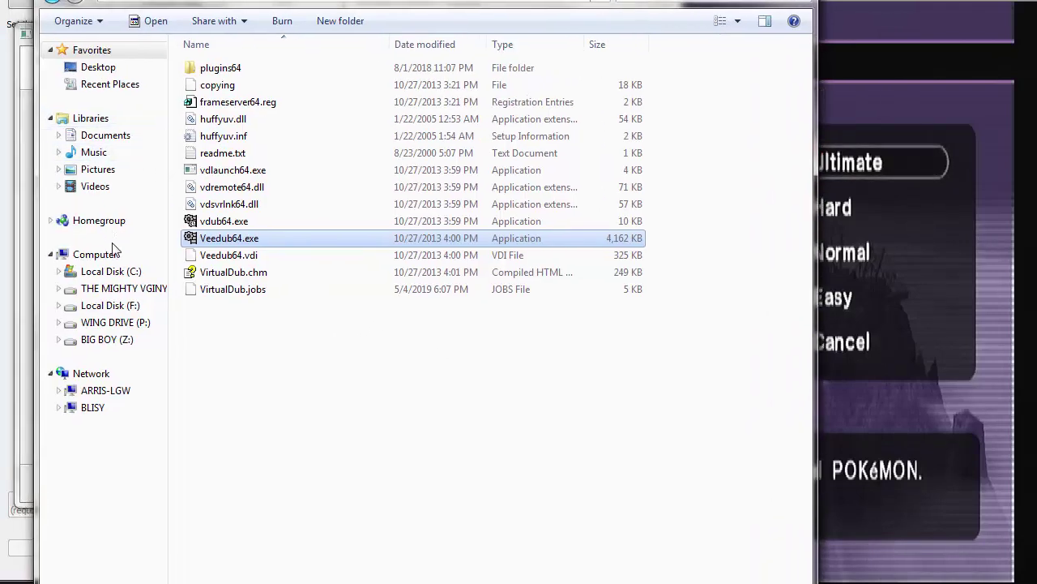
Step: In File Explorer, open the Windows folder inside the desktop's XDRNG folder
click(110, 84)
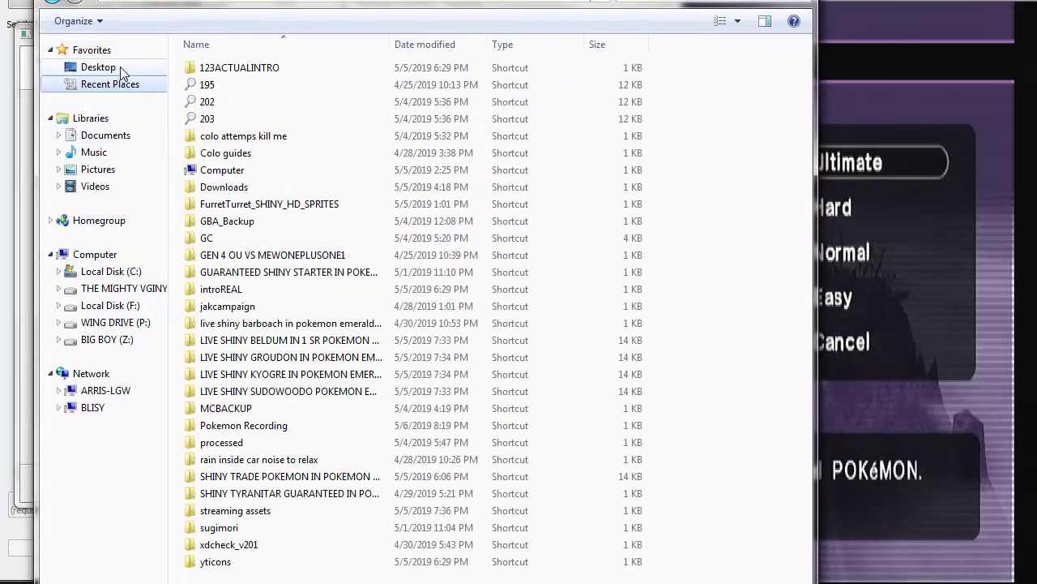
click(99, 67)
key(d)
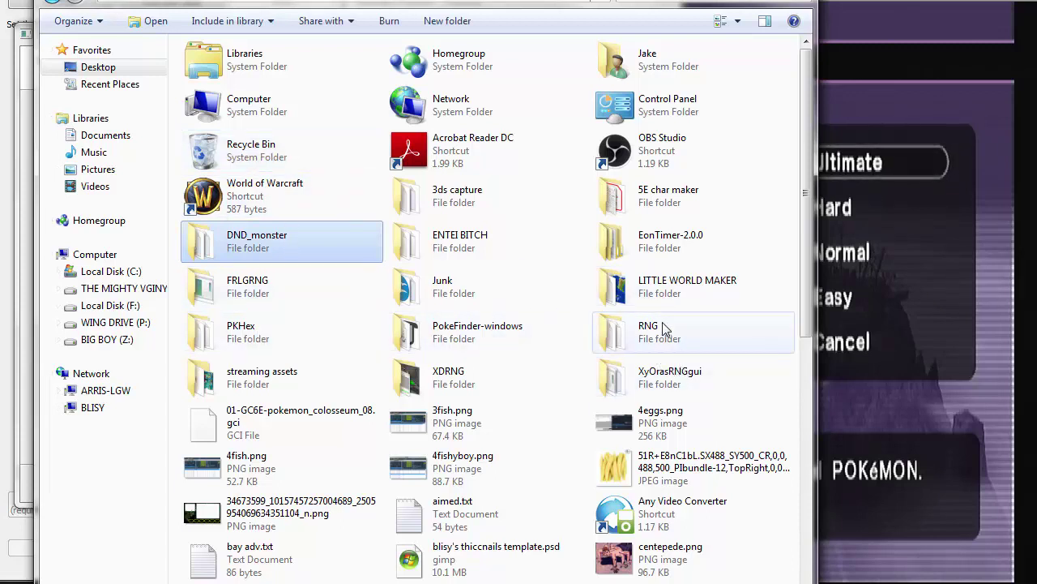
key(x)
double_click(473, 391)
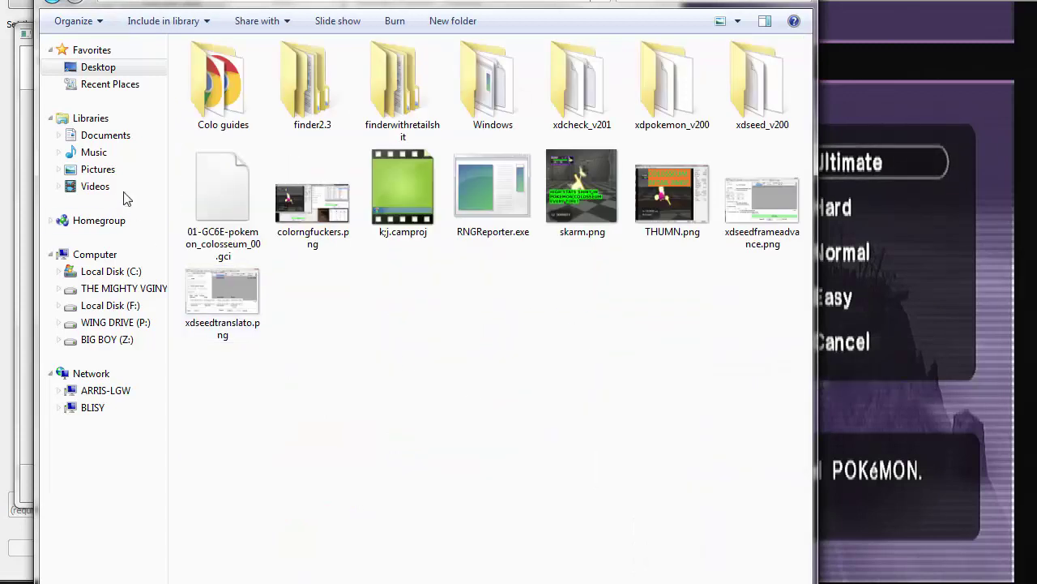
click(386, 92)
double_click(485, 101)
key(BackSpace)
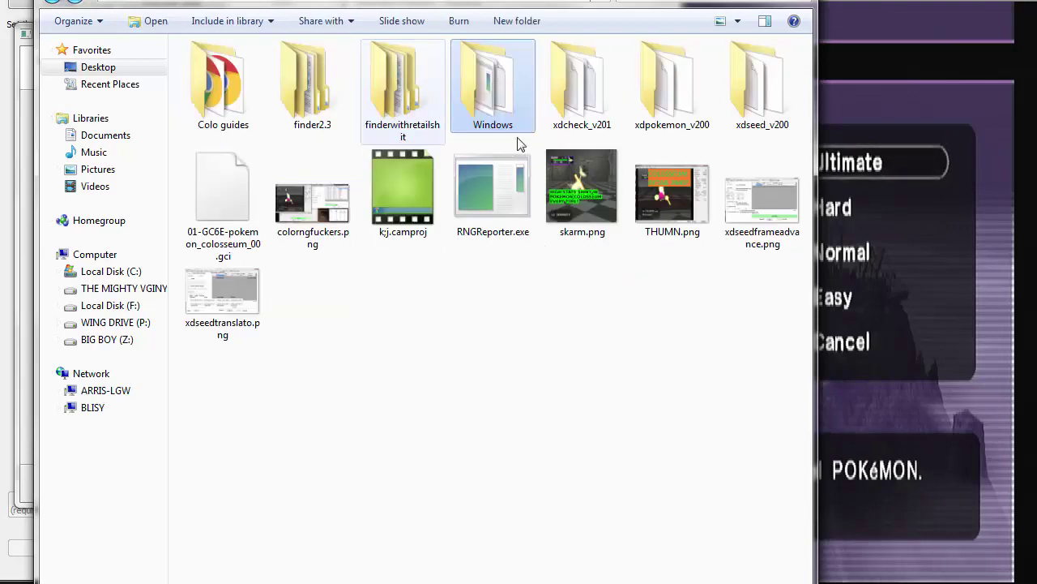
key(Return)
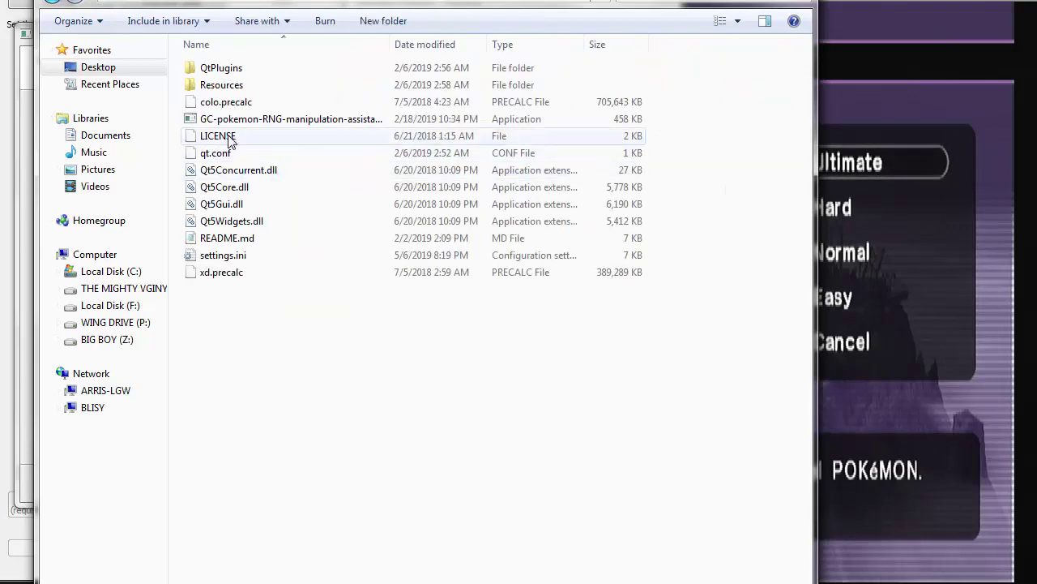
Step: Locate xd.precalc and the GC-pokemon-RNG-manipulation assistant application in the folder, and close File Explorer
click(229, 273)
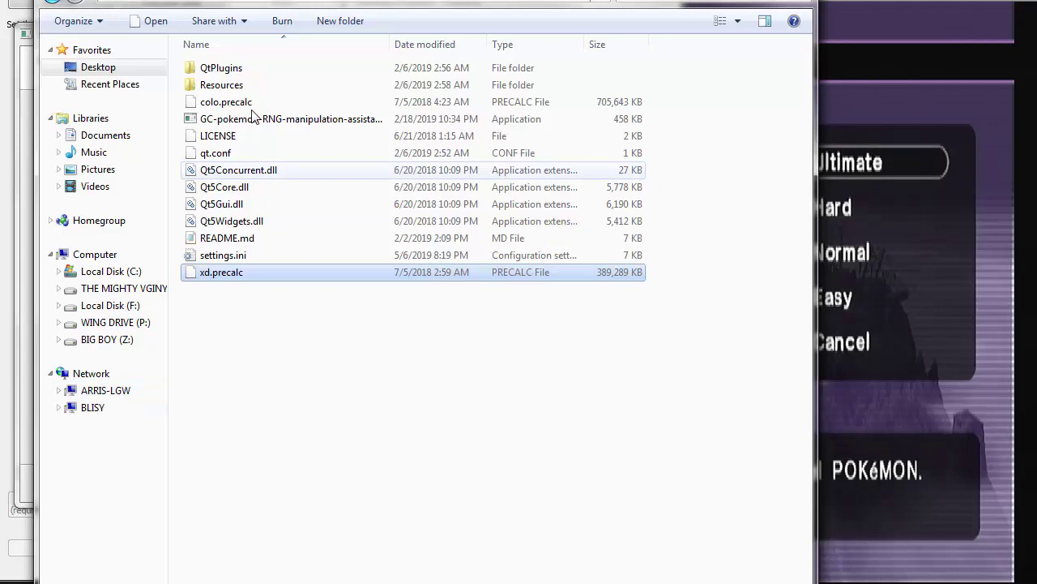
click(289, 119)
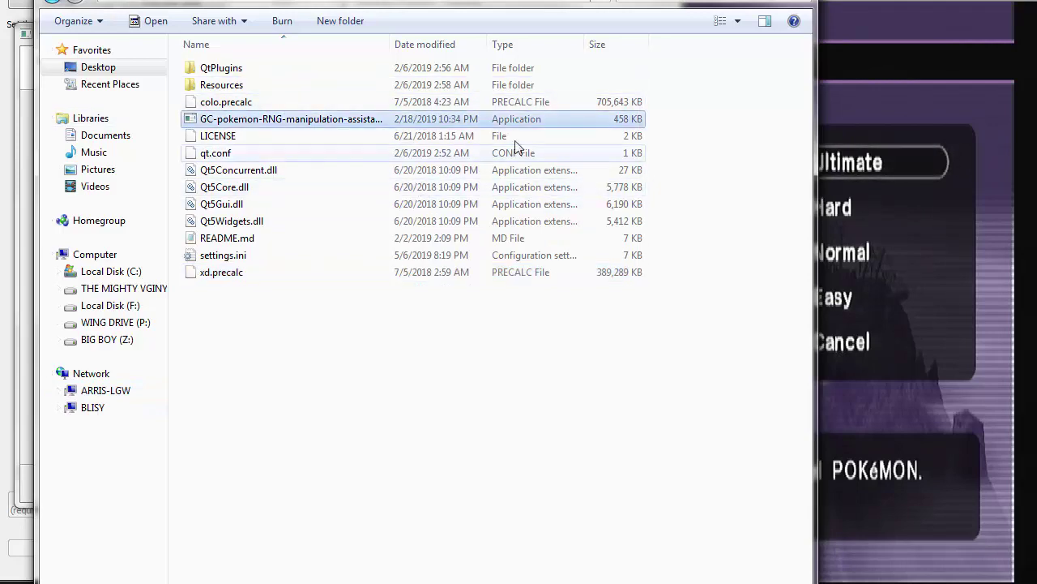
drag(397, 0, 350, 71)
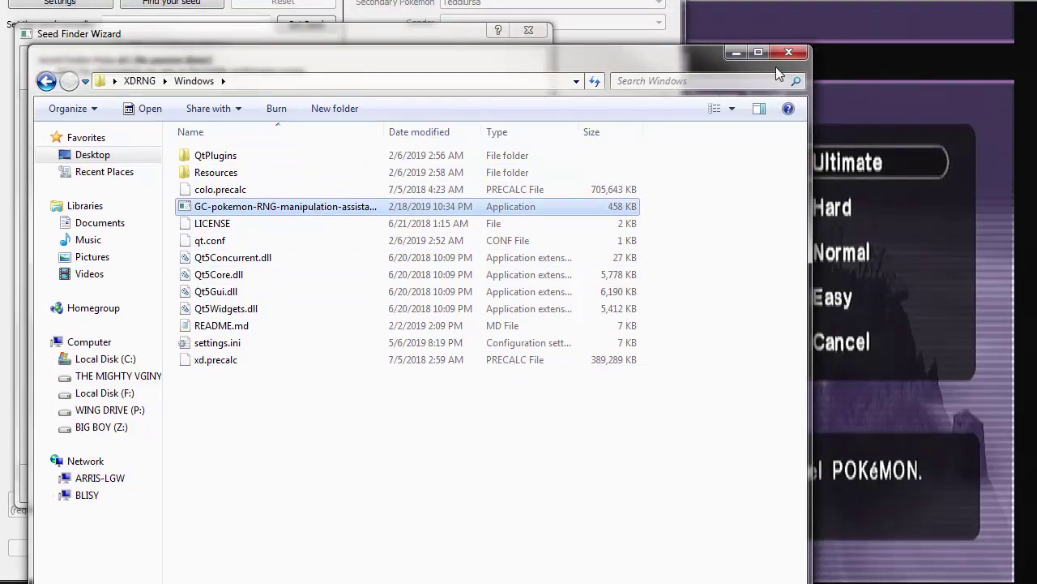
click(788, 44)
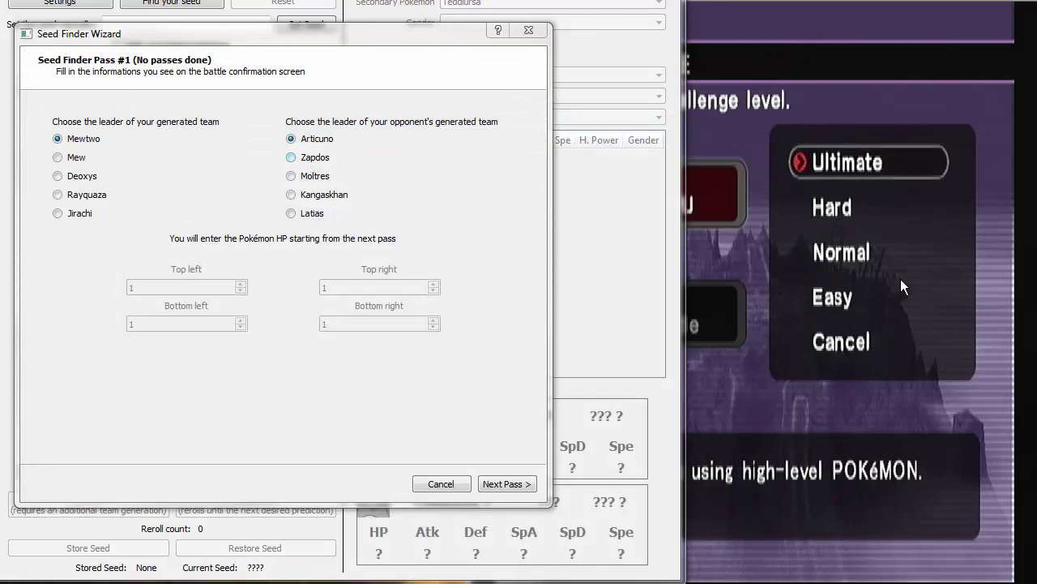
Step: Generate an Ultimate Quick Battle team and submit pass 1 with Rayquaza as own leader and Moltres as the opponent's leader
click(814, 187)
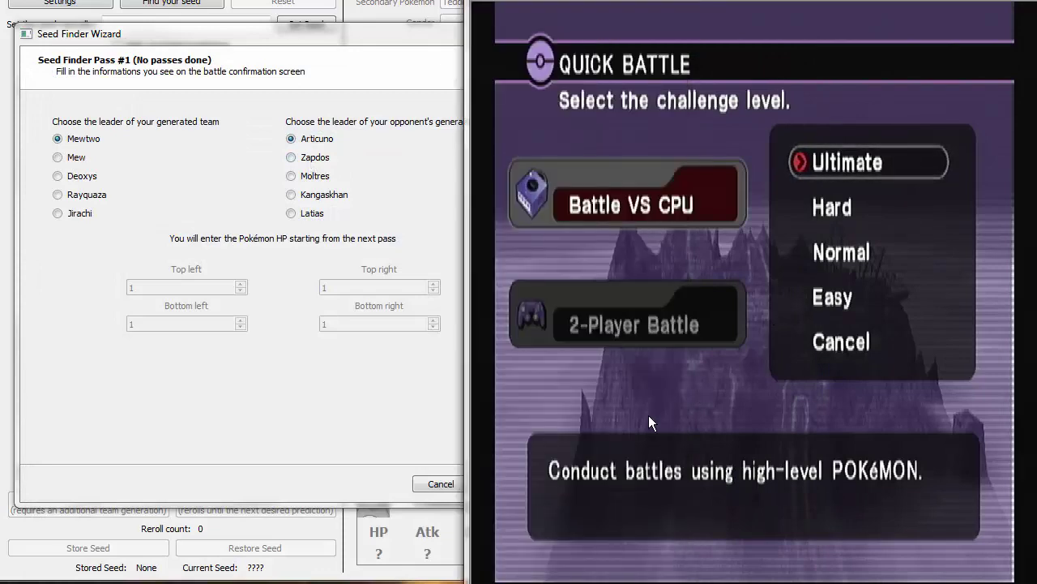
key(x)
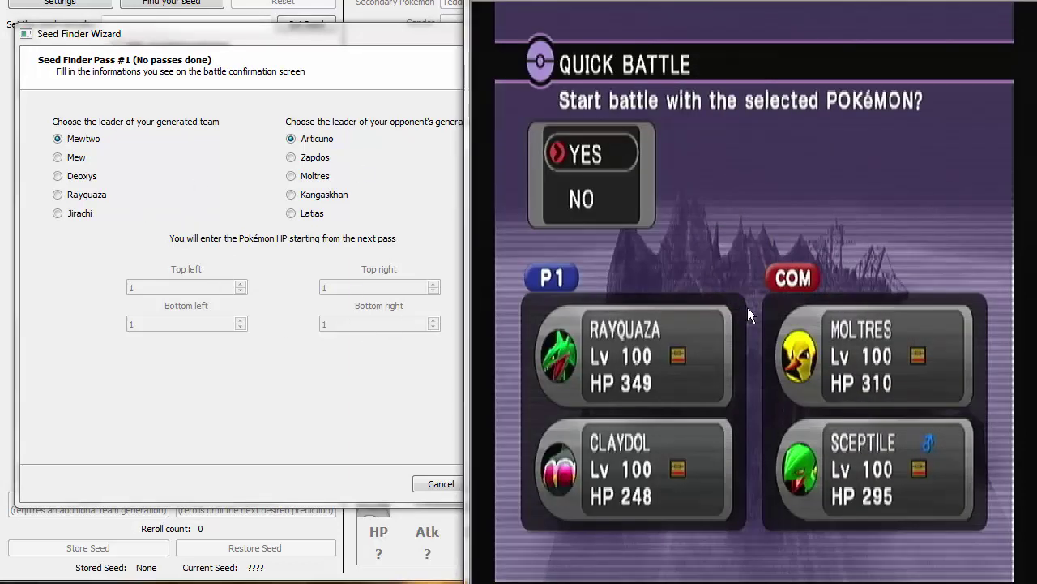
click(77, 194)
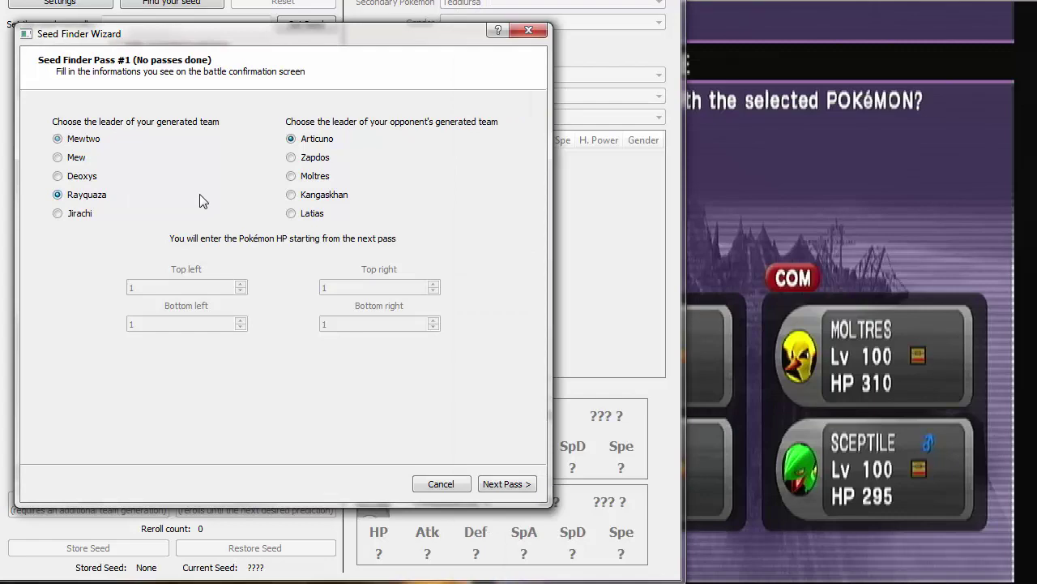
click(523, 486)
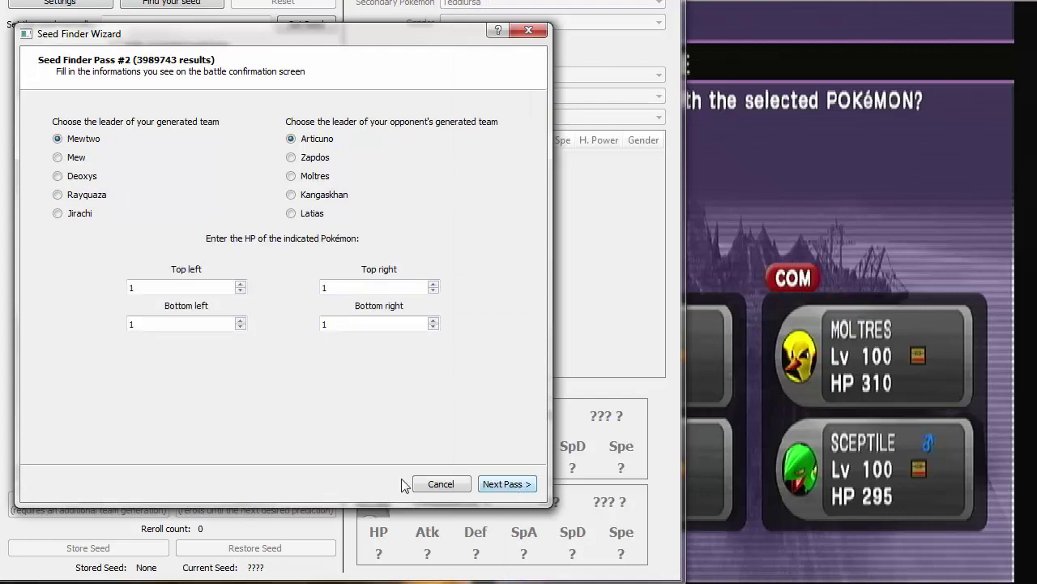
Step: Generate another Ultimate team and set the pass 2 leaders to Mew and, for the opponent, Latias
click(858, 367)
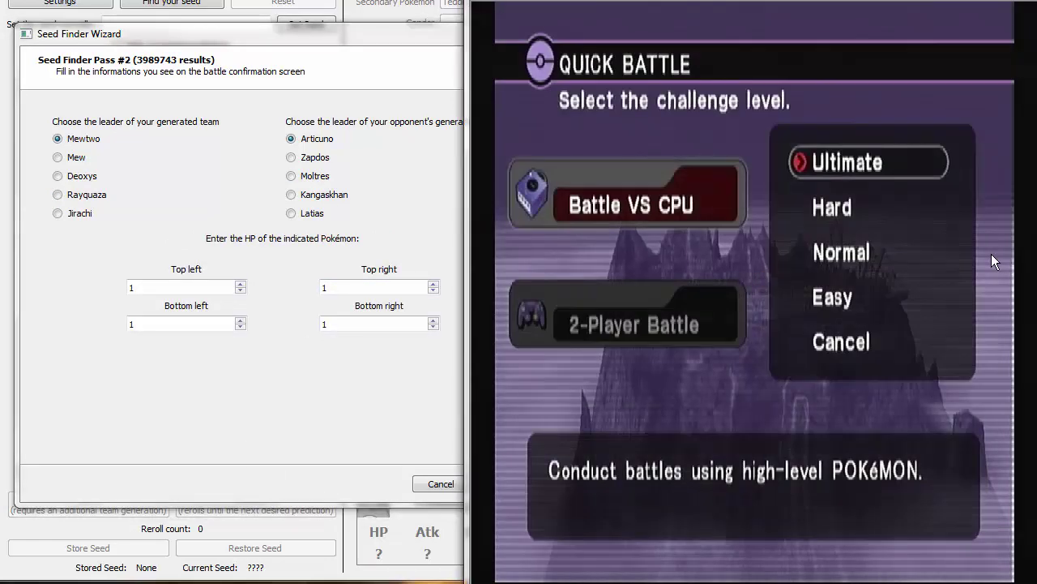
click(77, 158)
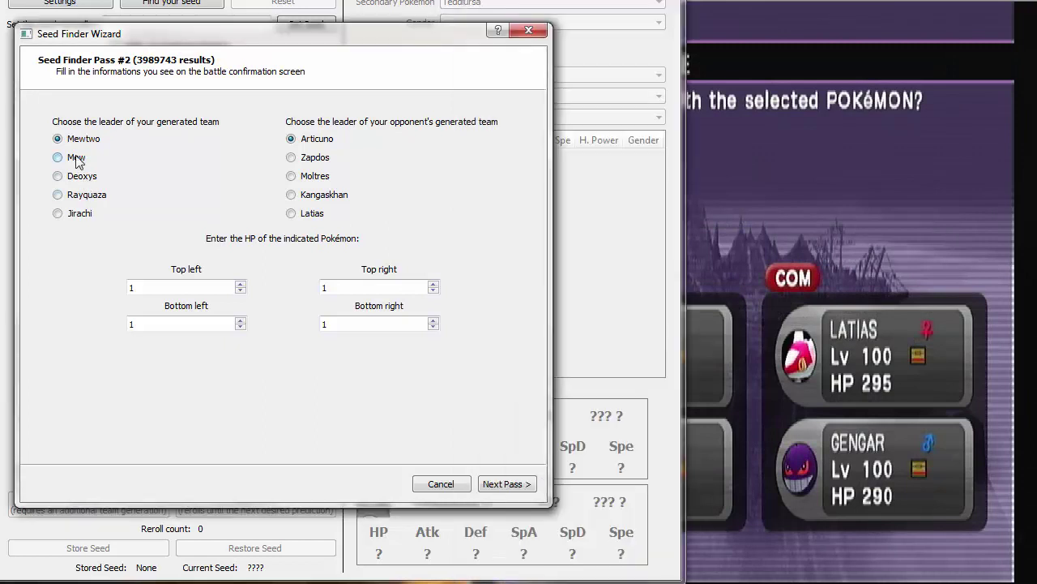
click(838, 296)
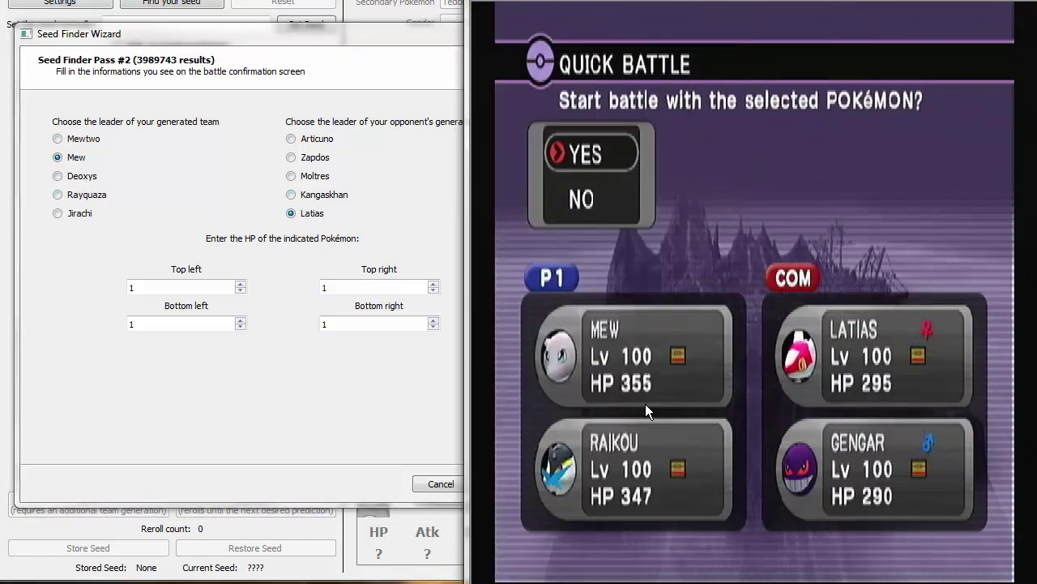
Step: Enter the HP of the player's generated Pokémon for pass 2: 355 for Mew and 347 for Raikou
click(207, 281)
key(BackSpace)
text(3)
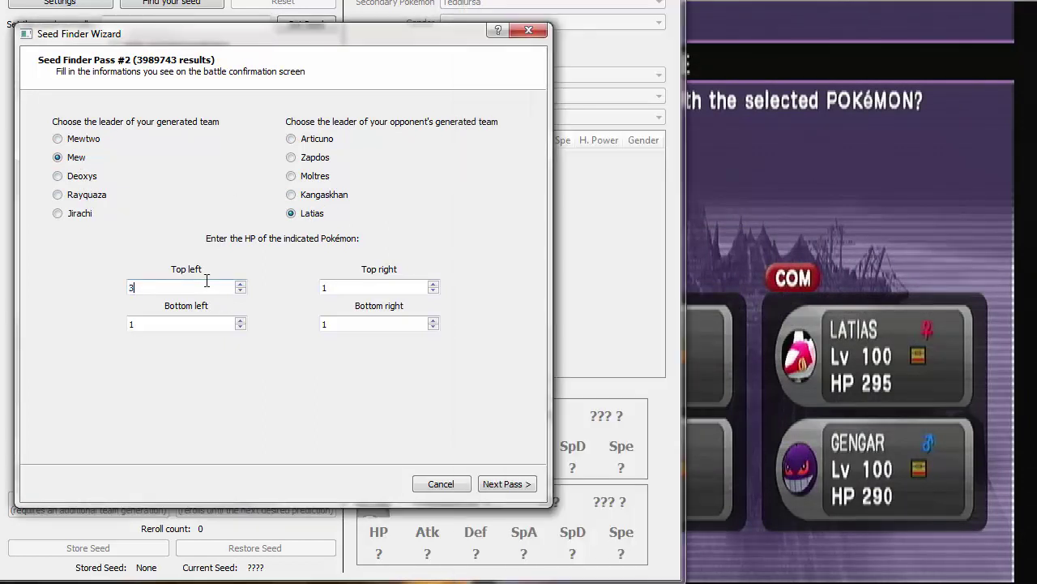
text(55)
click(219, 324)
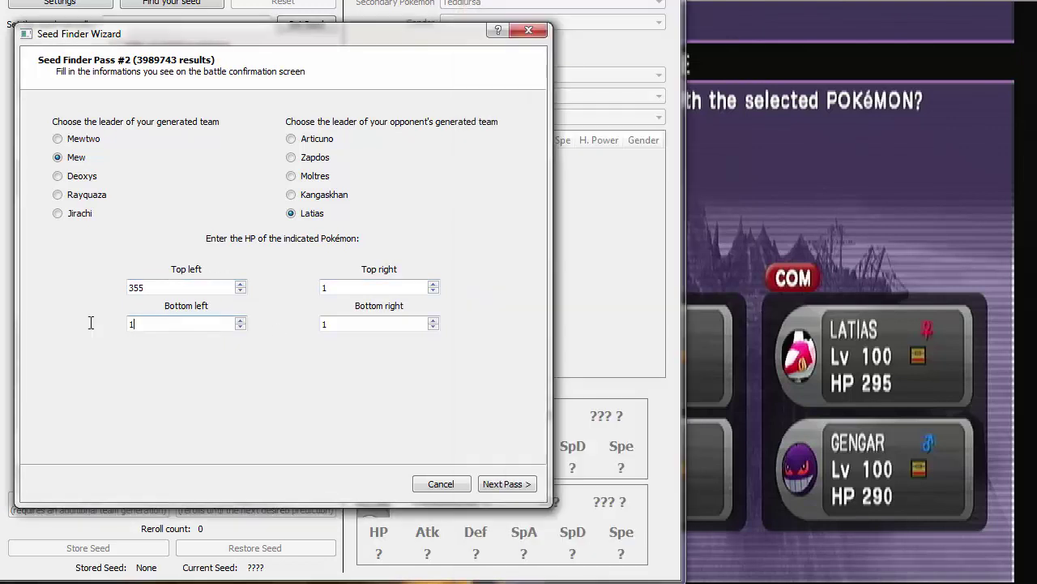
key(BackSpace)
text(347)
Step: Enter the opponent's HP values, 295 for Latias and 290 for Gengar, and submit pass 2
click(373, 287)
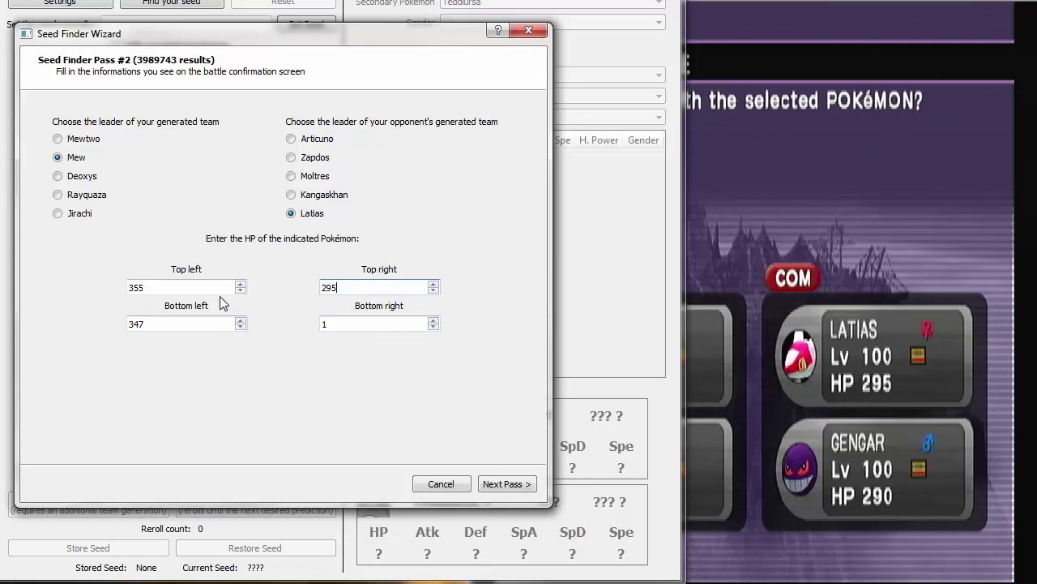
key(Tab)
text(290)
click(520, 484)
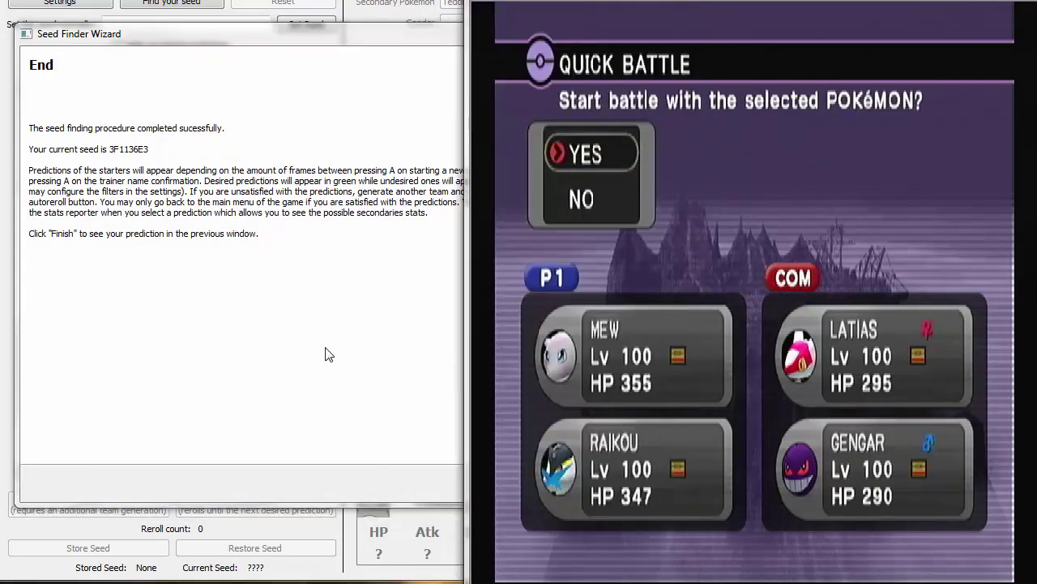
Step: Finish the Seed Finder Wizard and store the found seed
click(501, 483)
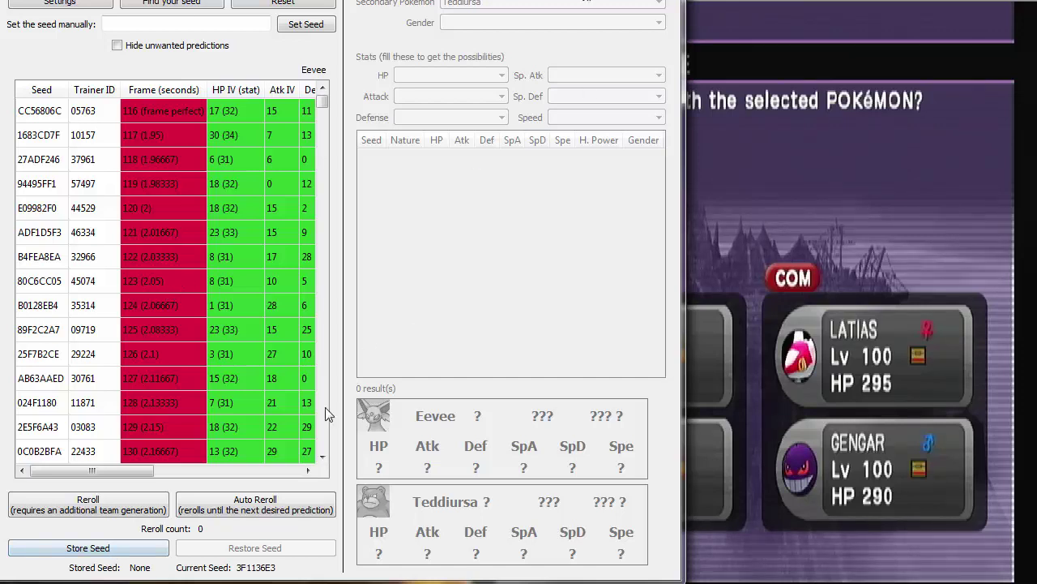
click(113, 554)
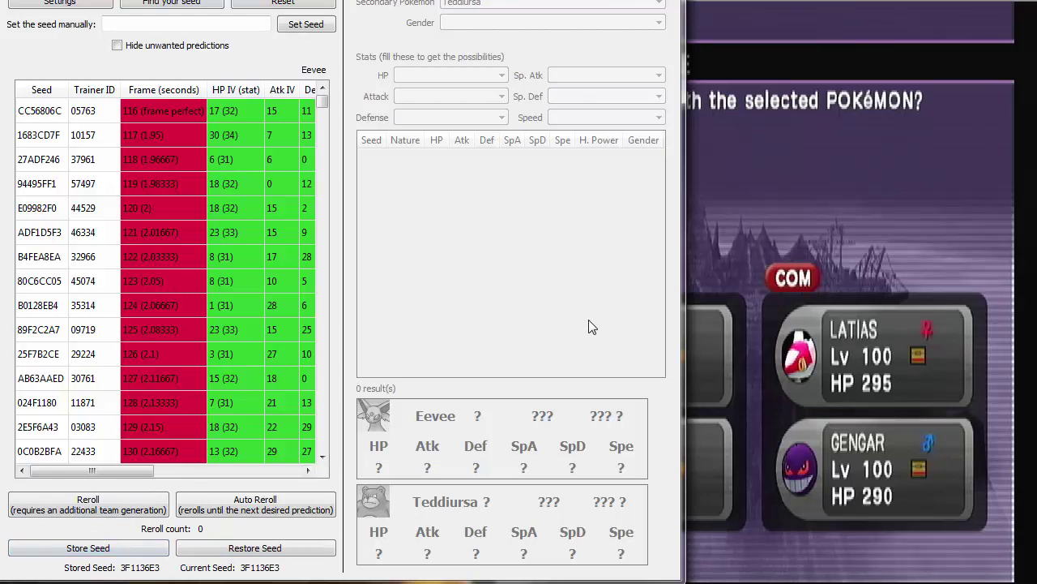
Step: Store the current seed again and reroll the predictions once for an additional team generation
click(741, 160)
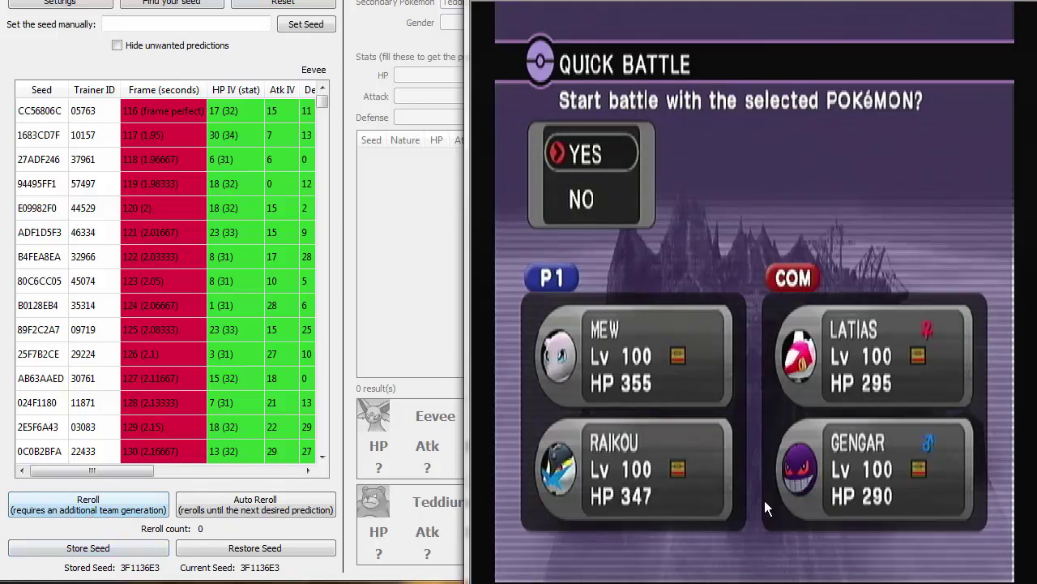
click(103, 551)
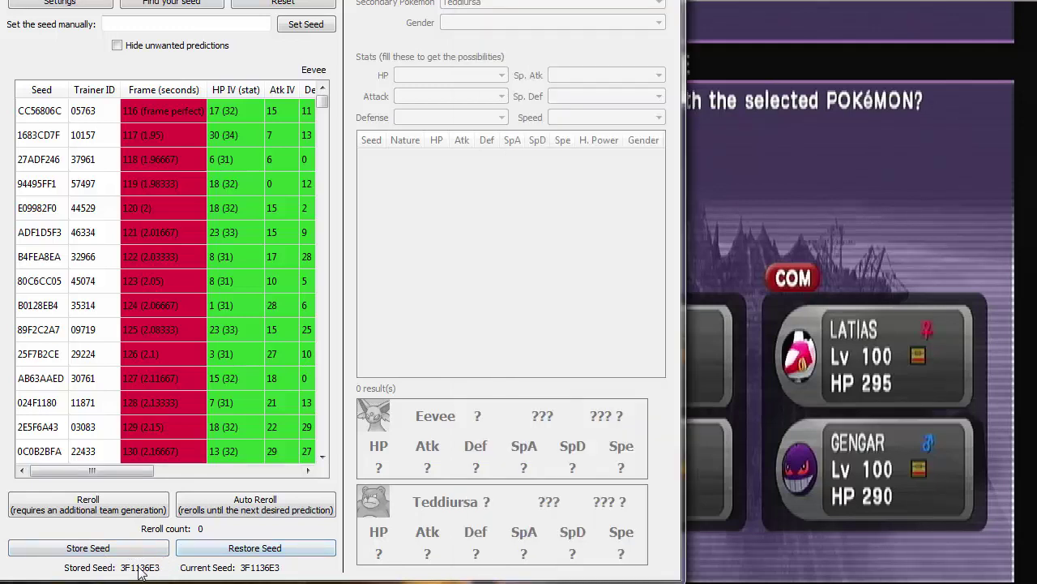
click(133, 507)
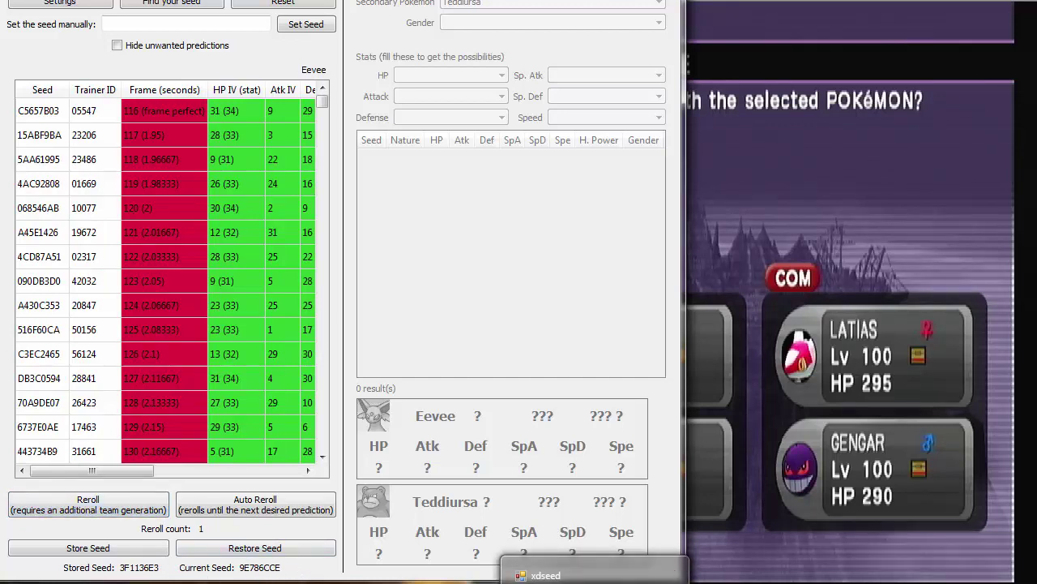
Step: Switch to xdseed, open its target seed (目標のシード) calculator and move the window clear of the stored and current seeds
click(567, 575)
click(247, 24)
click(184, 25)
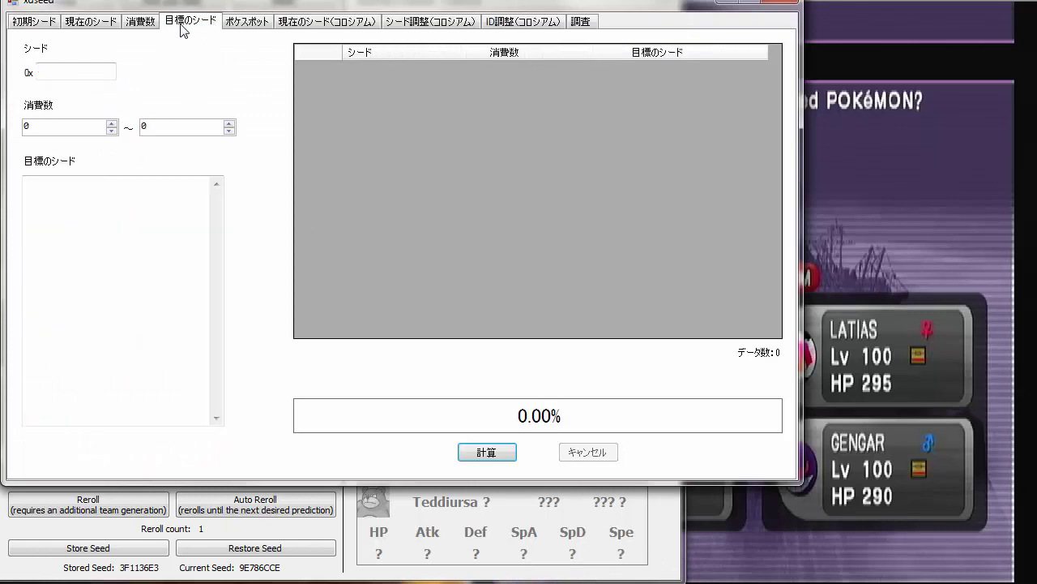
drag(236, 4, 477, 38)
Step: Enter 3F1136E3 as the starting seed and set the upper limit of the advance range (消費数) to 999999
click(307, 107)
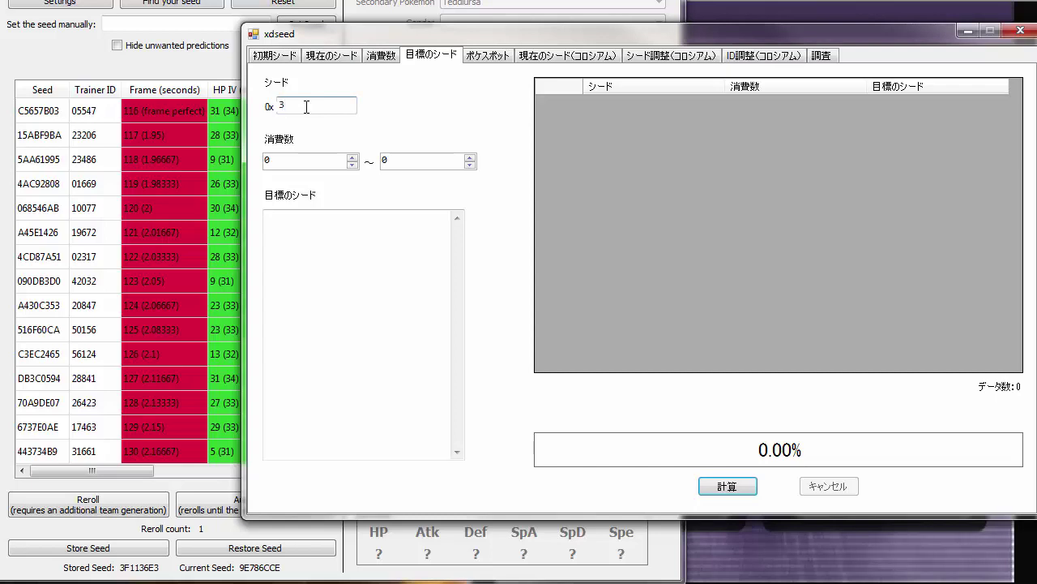
text(3f1136)
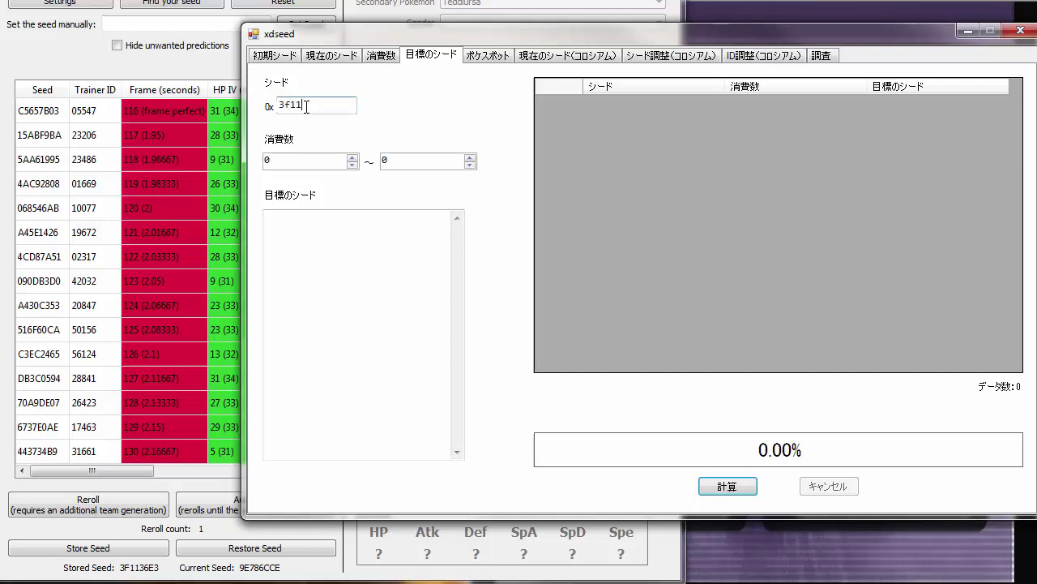
key(BackSpace)
key(BackSpace)
key(BackSpace)
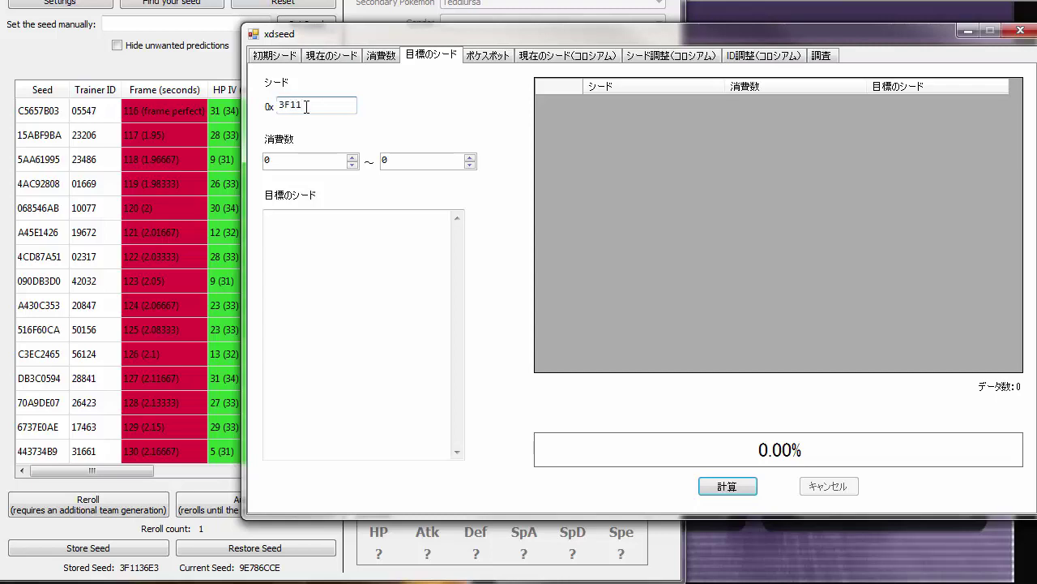
text(1136E3)
key(Tab)
text(999999)
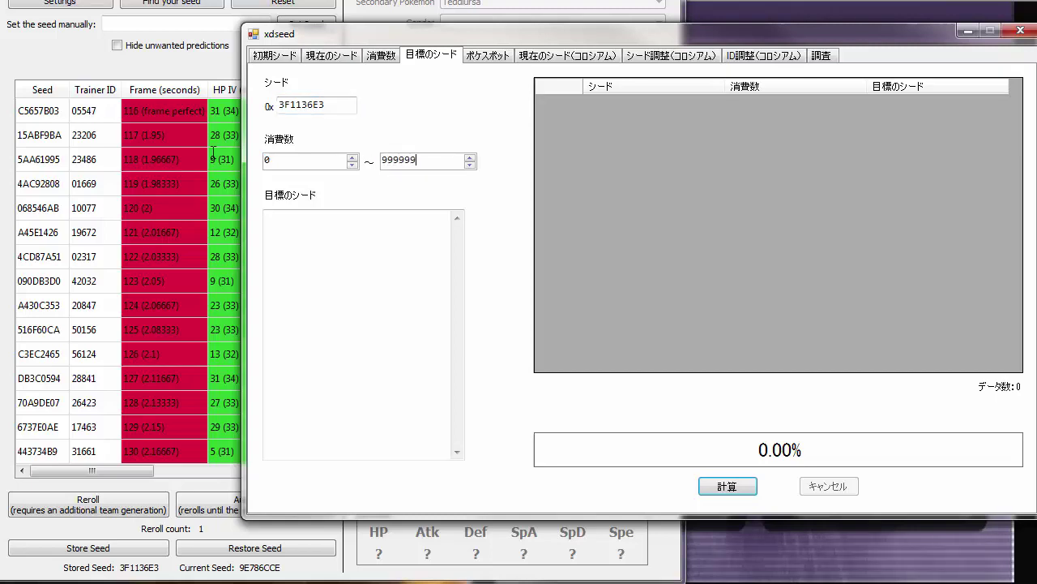
Step: Enter 9E786CCE as the target seed and calculate how many advances separate it from the starting seed
click(309, 251)
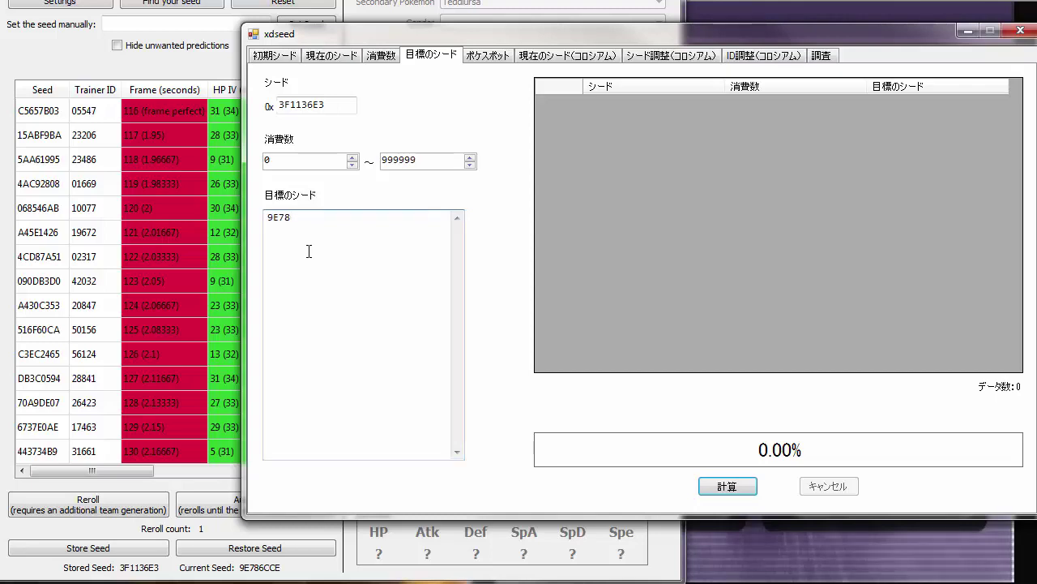
click(728, 487)
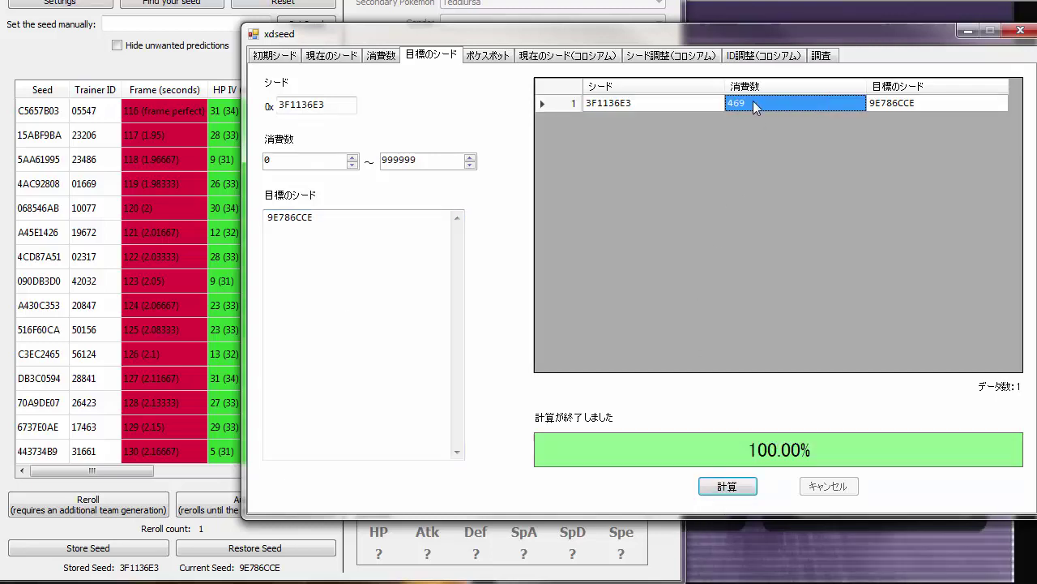
drag(753, 108, 773, 126)
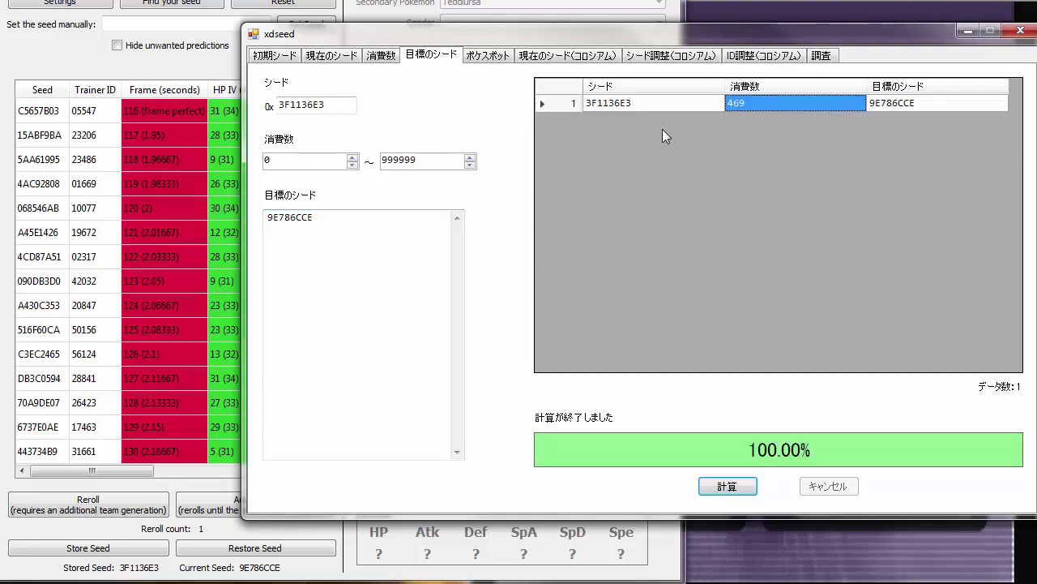
click(645, 110)
click(883, 108)
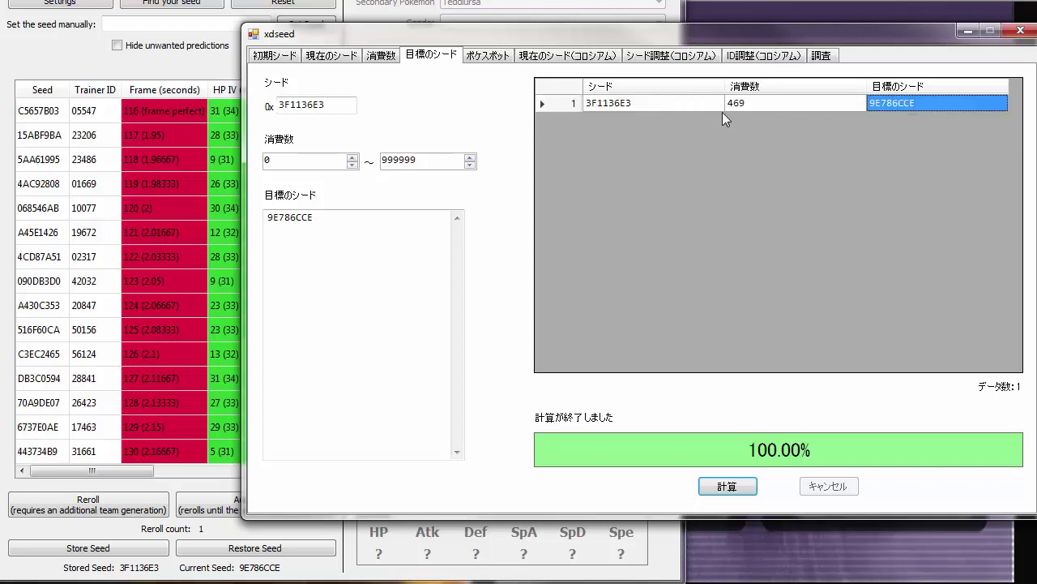
click(623, 104)
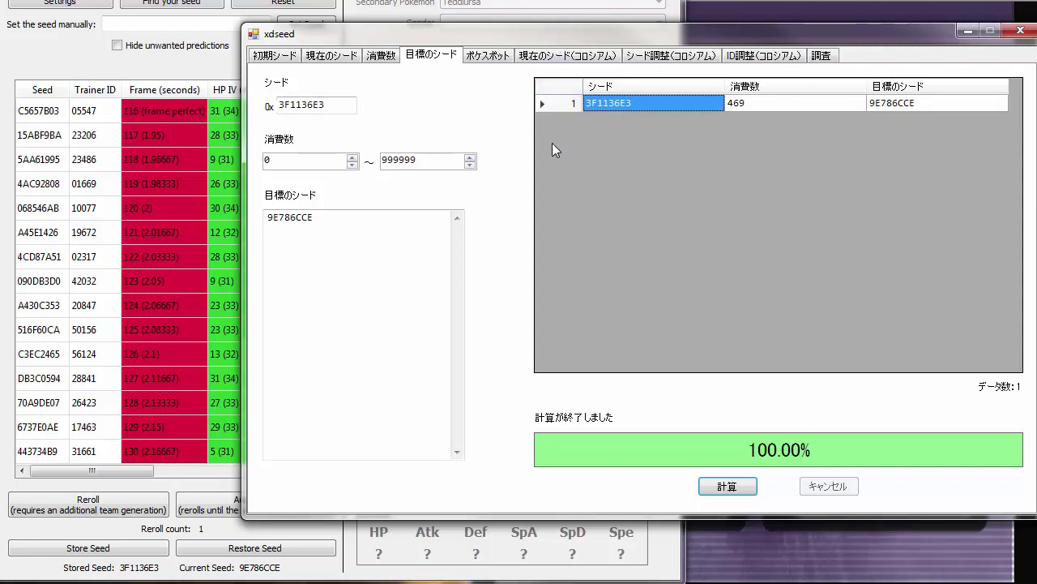
Step: Switch back to the RNG manipulation assistant and reroll the predictions repeatedly until the reroll count is 65
click(150, 533)
click(113, 509)
click(114, 509)
click(113, 509)
click(112, 510)
click(112, 511)
click(112, 510)
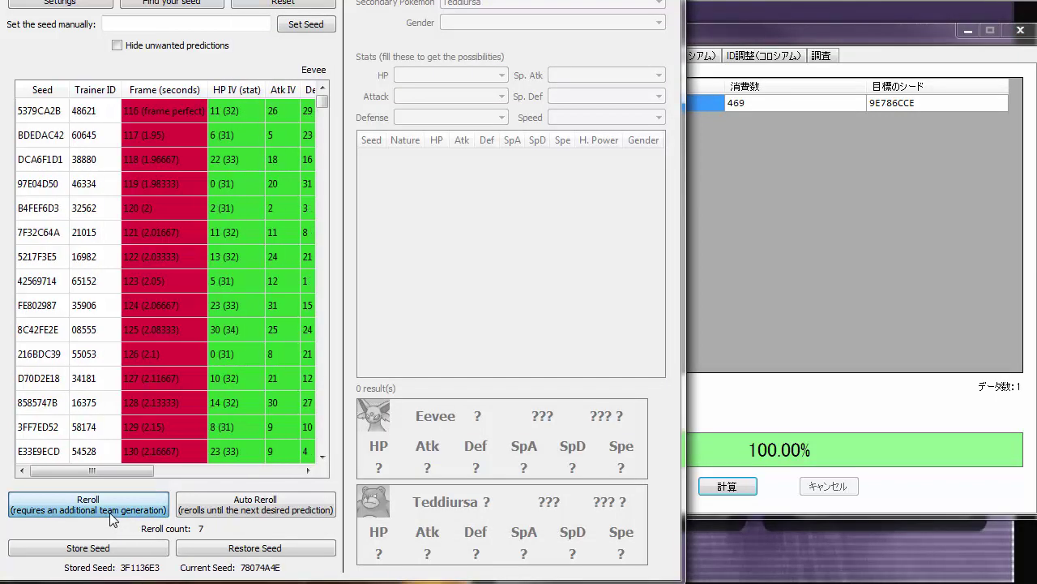
click(111, 518)
click(111, 518)
click(110, 517)
click(110, 517)
click(109, 516)
click(109, 517)
click(107, 515)
click(107, 516)
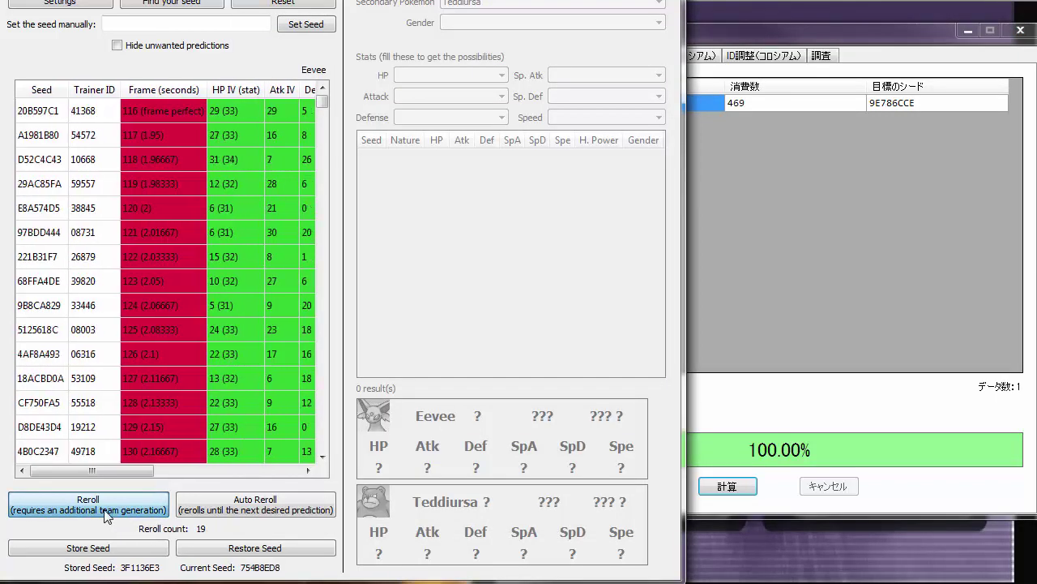
triple_click(108, 516)
double_click(108, 516)
double_click(107, 516)
triple_click(108, 516)
triple_click(108, 516)
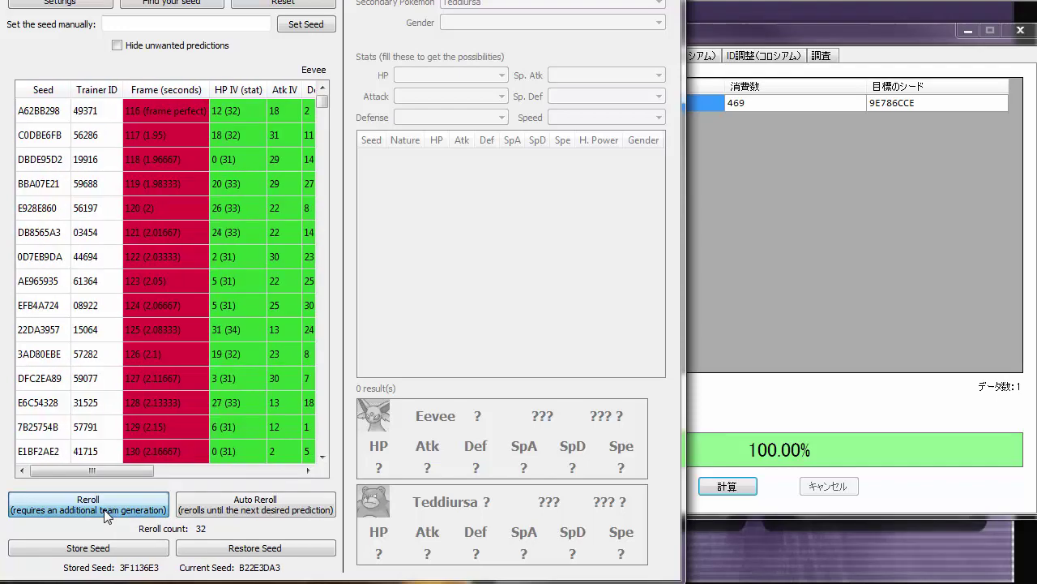
triple_click(108, 515)
triple_click(106, 513)
triple_click(105, 511)
triple_click(103, 509)
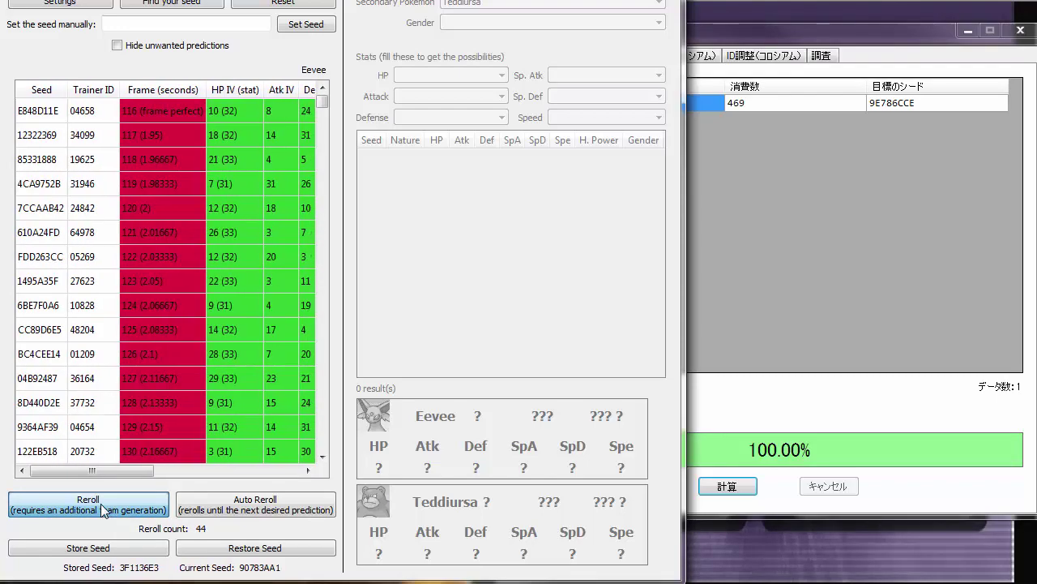
triple_click(101, 503)
triple_click(100, 504)
triple_click(101, 503)
triple_click(101, 503)
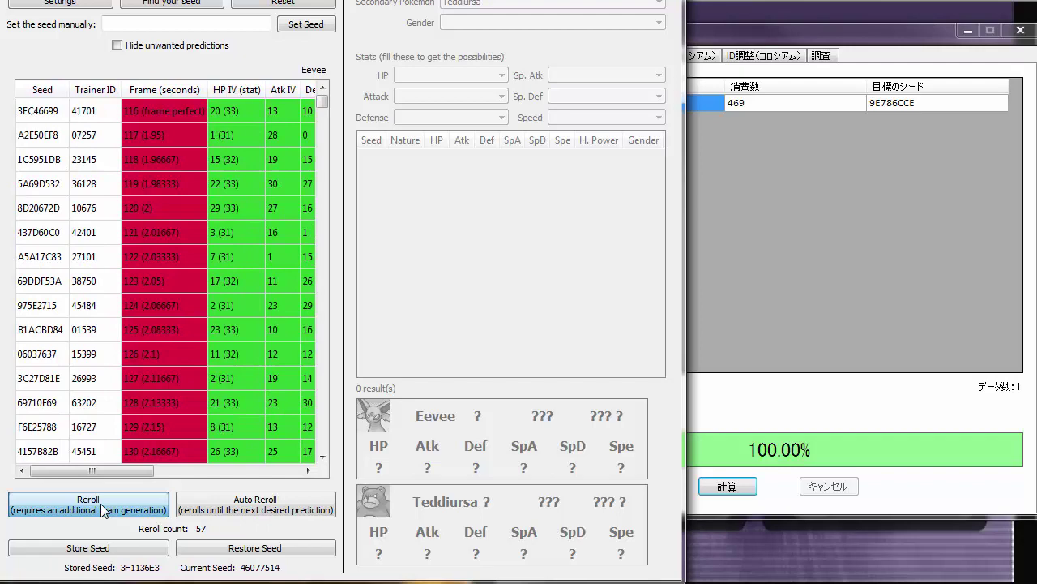
triple_click(101, 503)
double_click(103, 501)
double_click(136, 512)
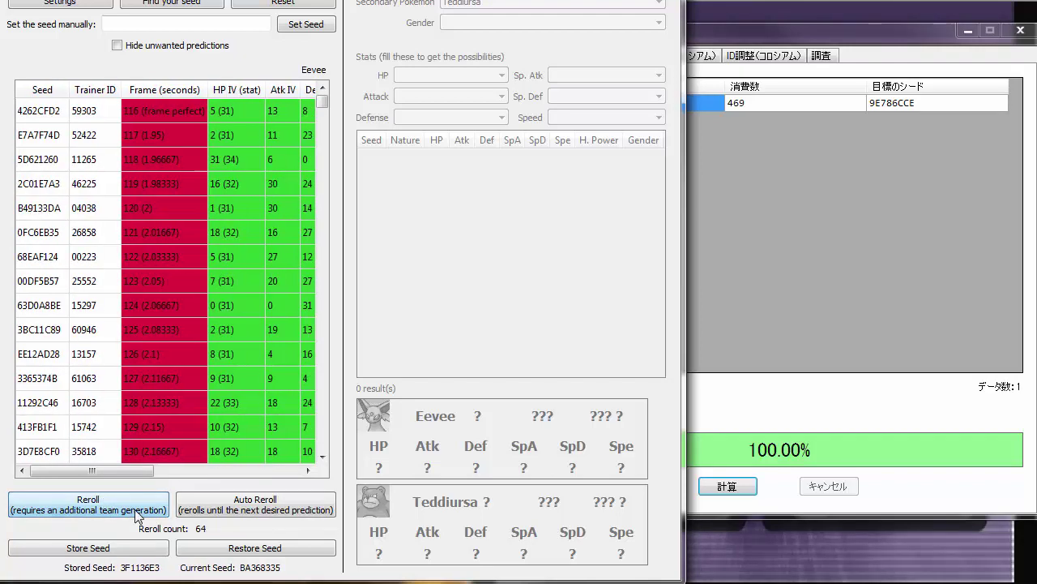
click(137, 516)
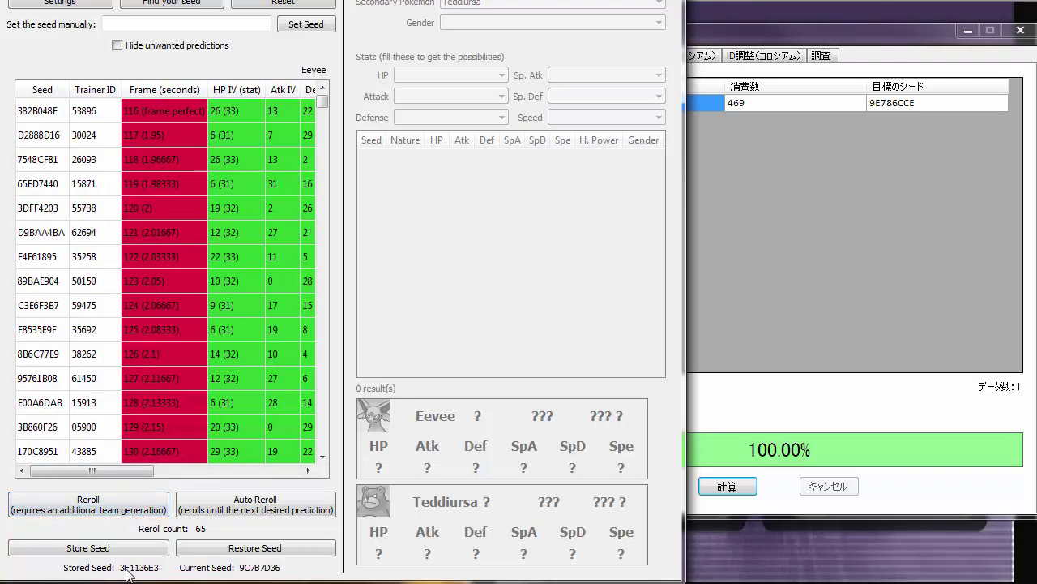
Step: Return to xdseed and raise the upper limit of the advance range to 99999999
click(758, 234)
double_click(416, 219)
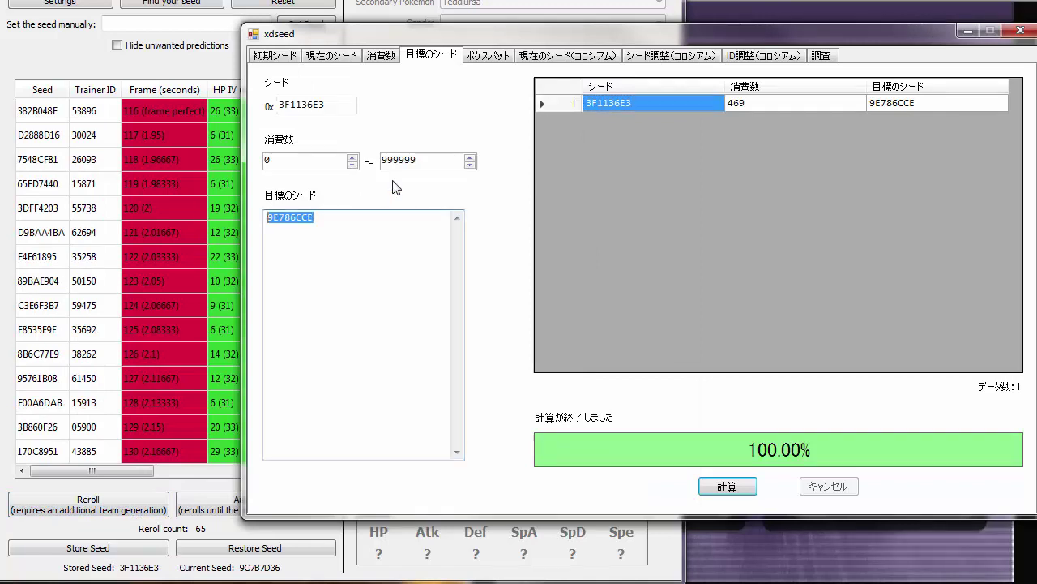
click(448, 158)
text(99)
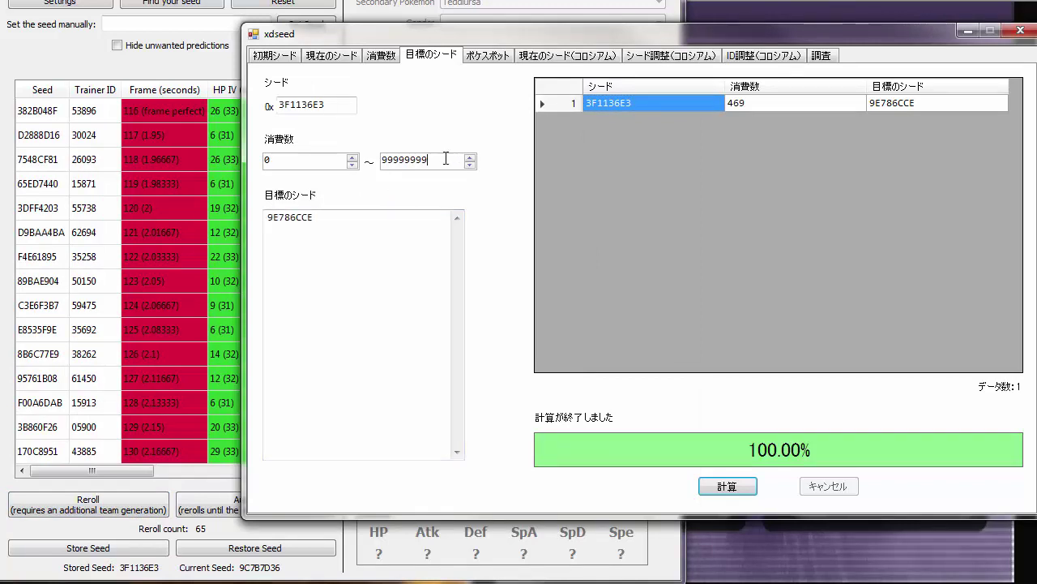
Step: Replace the target seed with 9C7B7D36 and calculate its number of advances from the starting seed
double_click(412, 272)
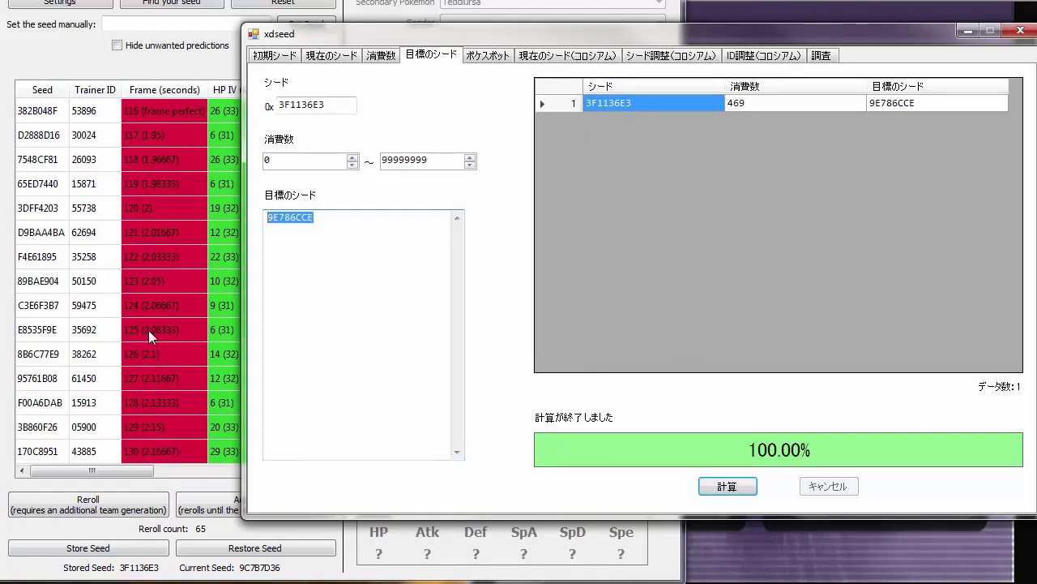
text(9C)
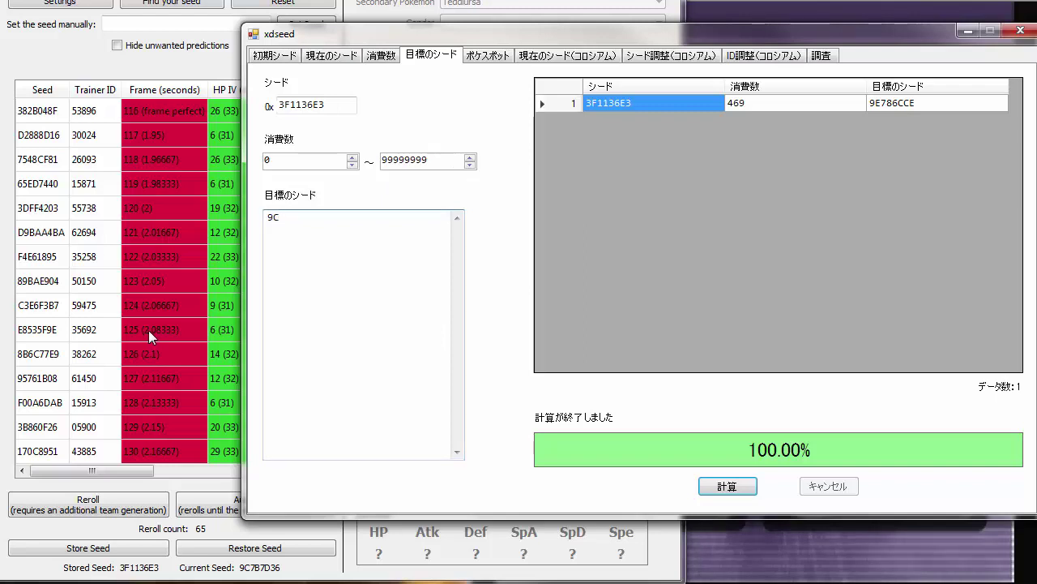
text(7B7D)
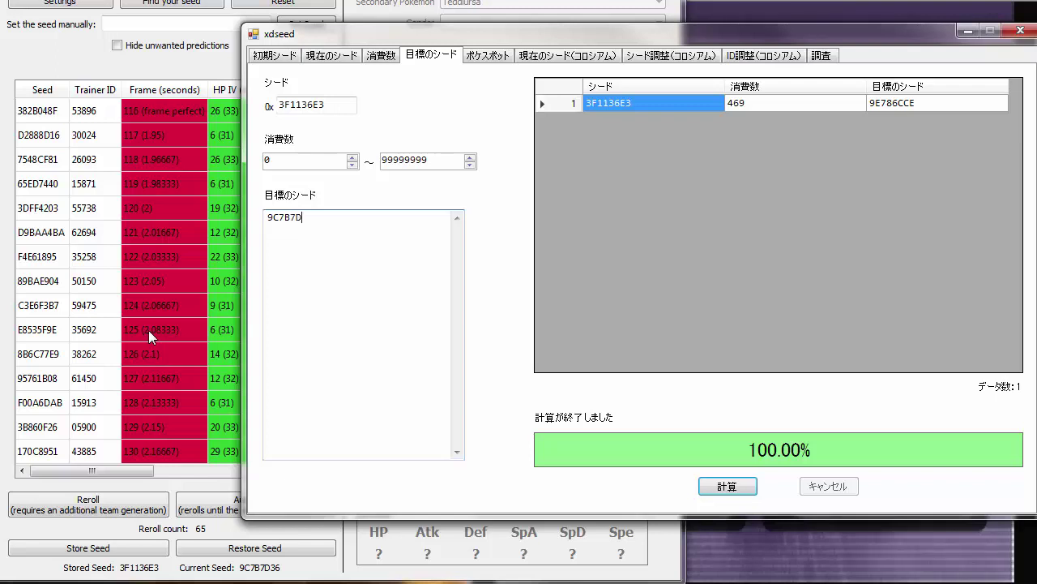
text(36)
click(727, 486)
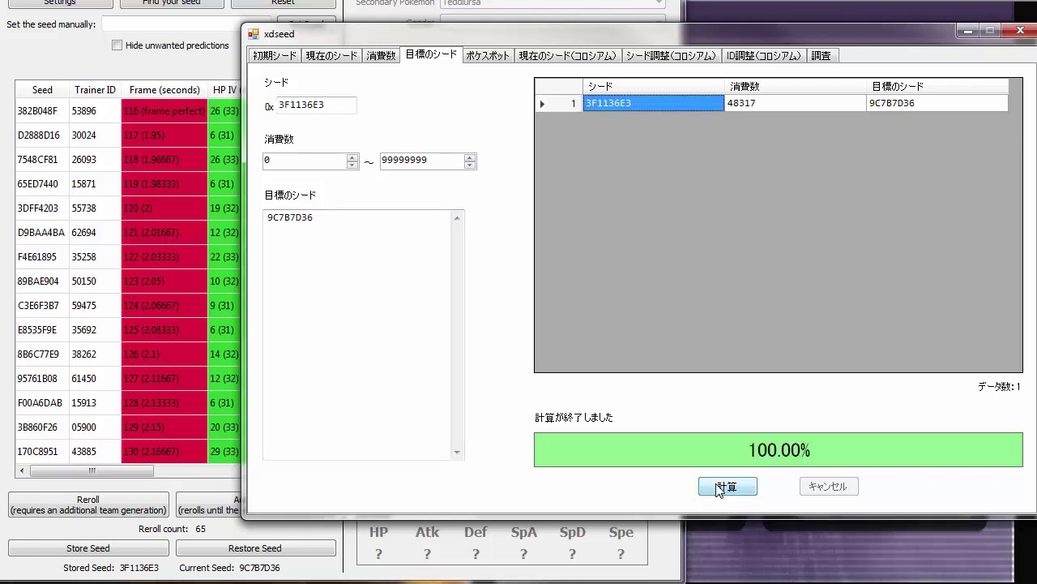
click(761, 95)
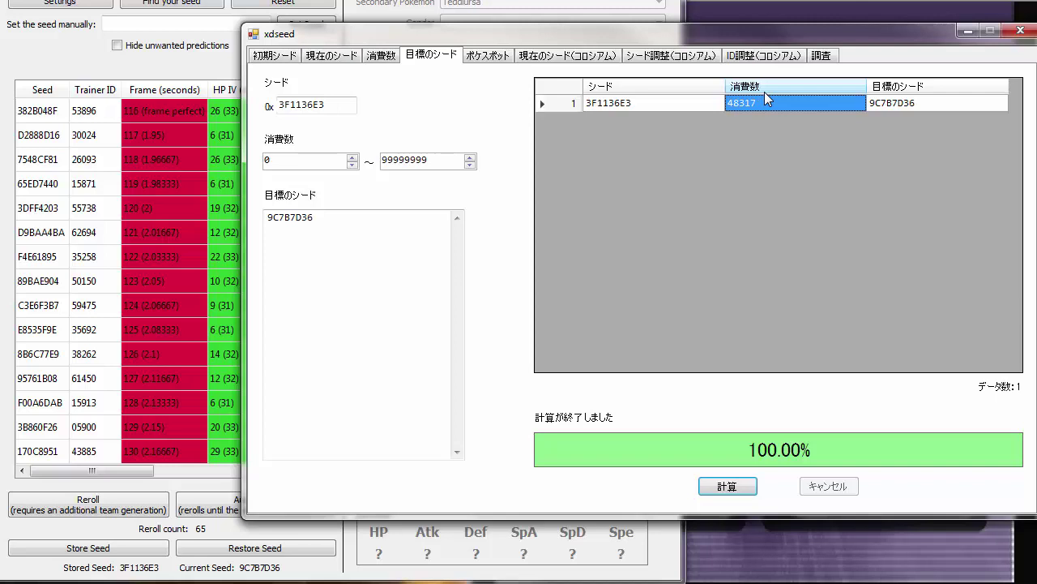
Step: Switch to the game and repeatedly back out of the team confirmation to generate new Ultimate Quick Battle teams
click(729, 543)
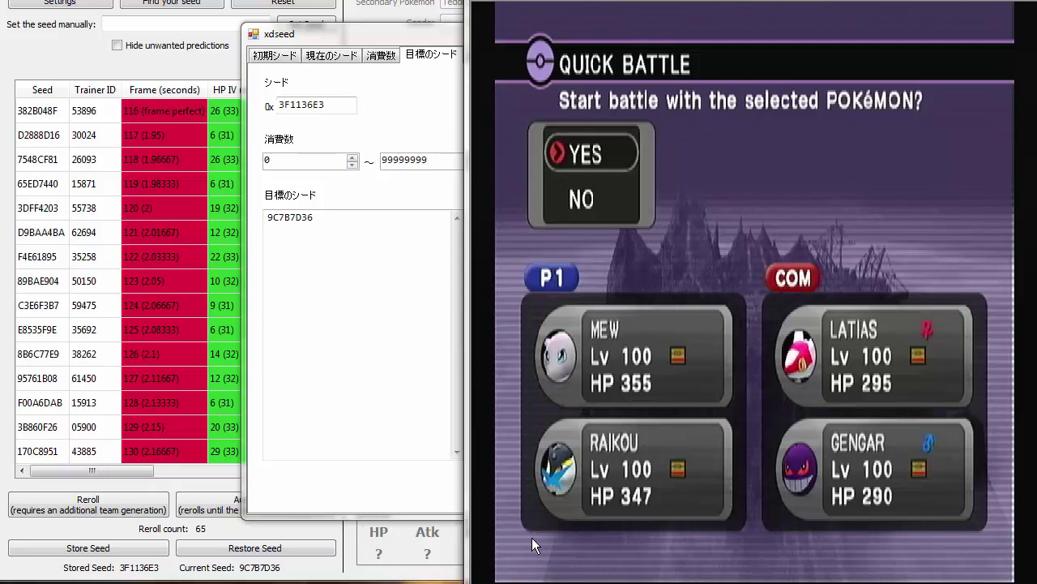
key(z)
key(x)
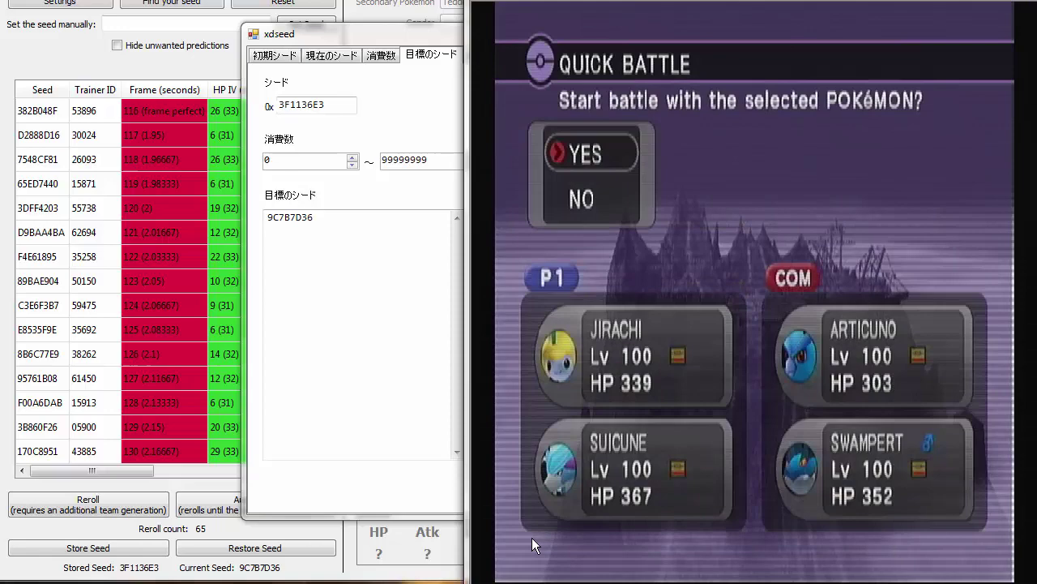
key(z)
key(x)
key(z)
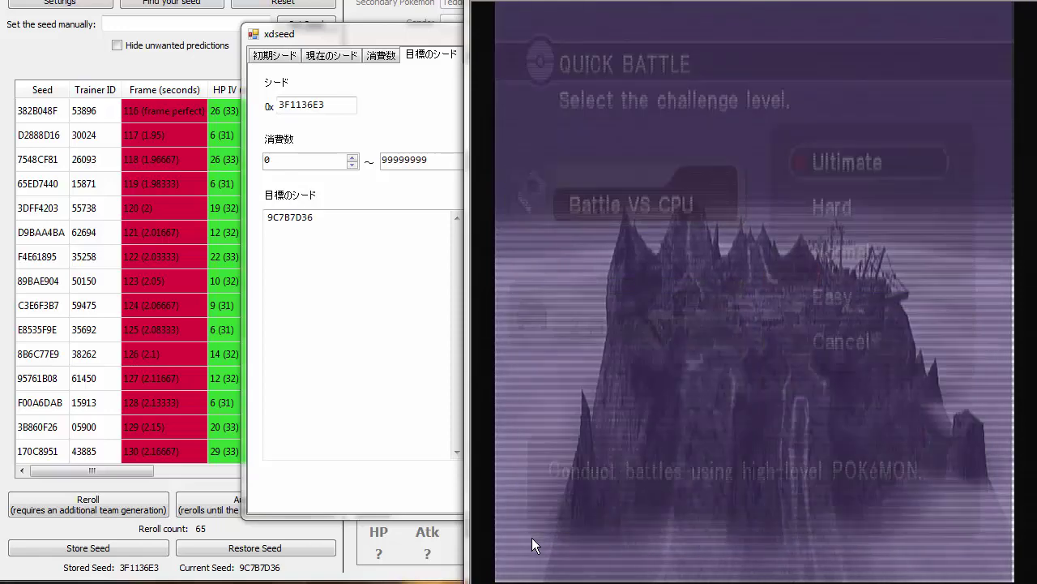
key(x)
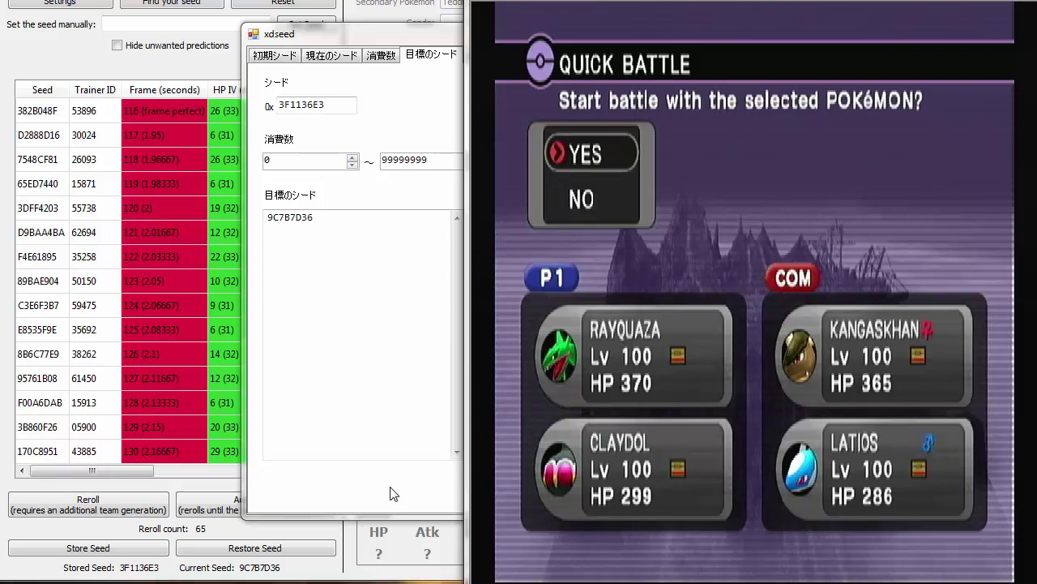
Step: Restore the stored seed in the RNG manipulation assistant and reroll the predictions three times
click(351, 454)
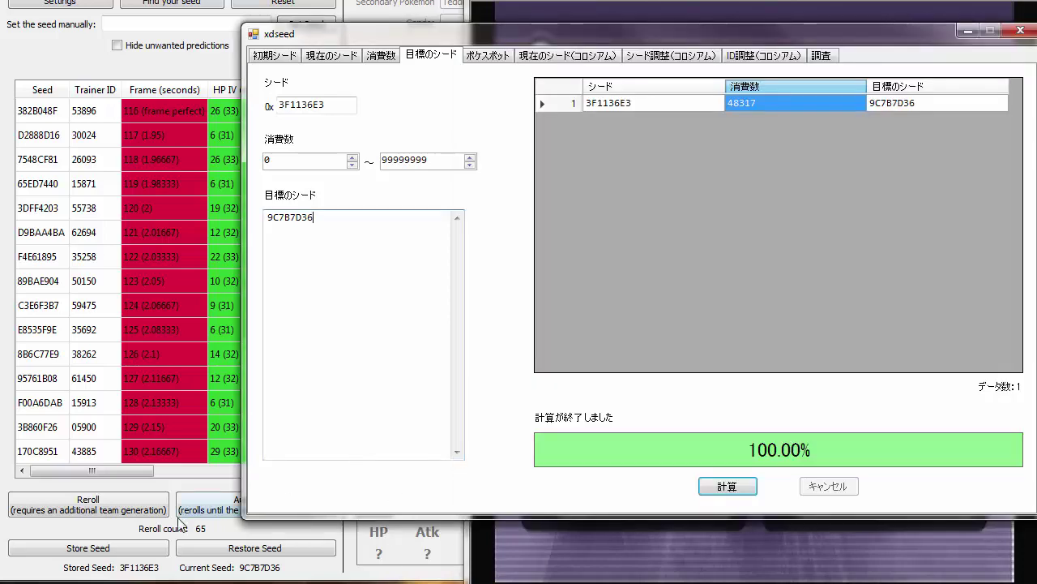
click(231, 548)
click(787, 262)
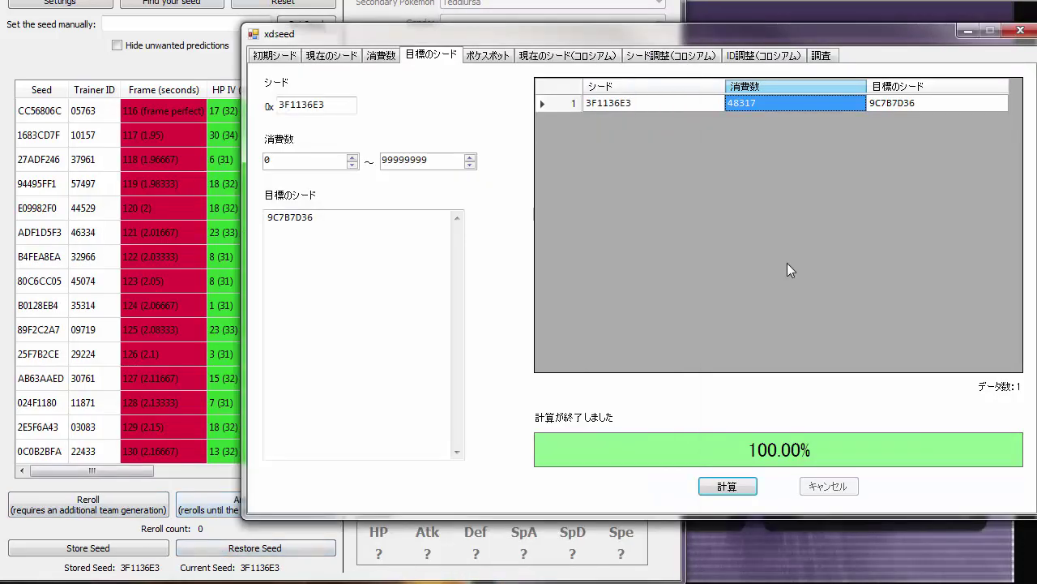
click(127, 490)
click(126, 492)
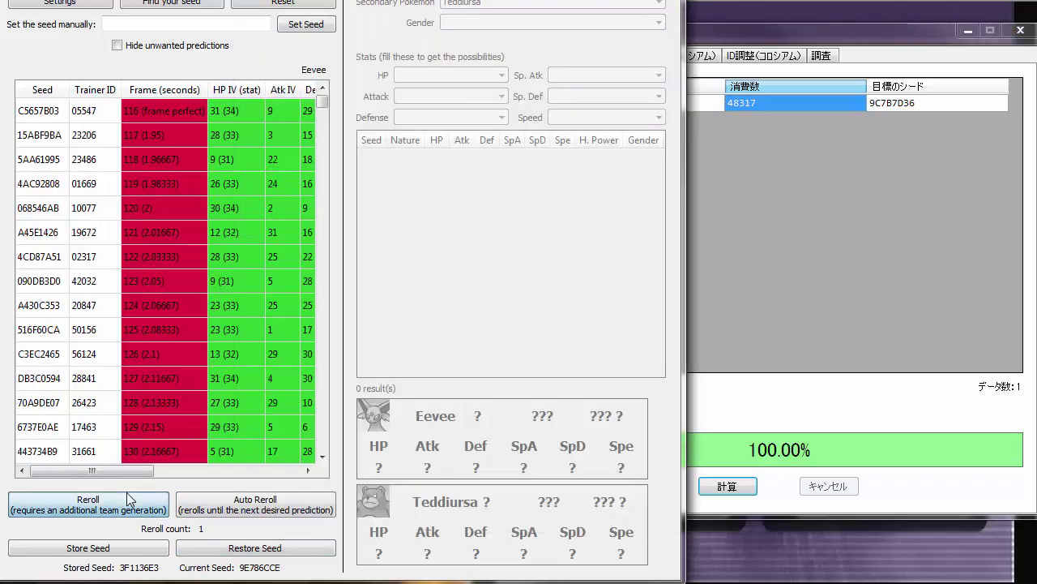
click(127, 492)
click(742, 222)
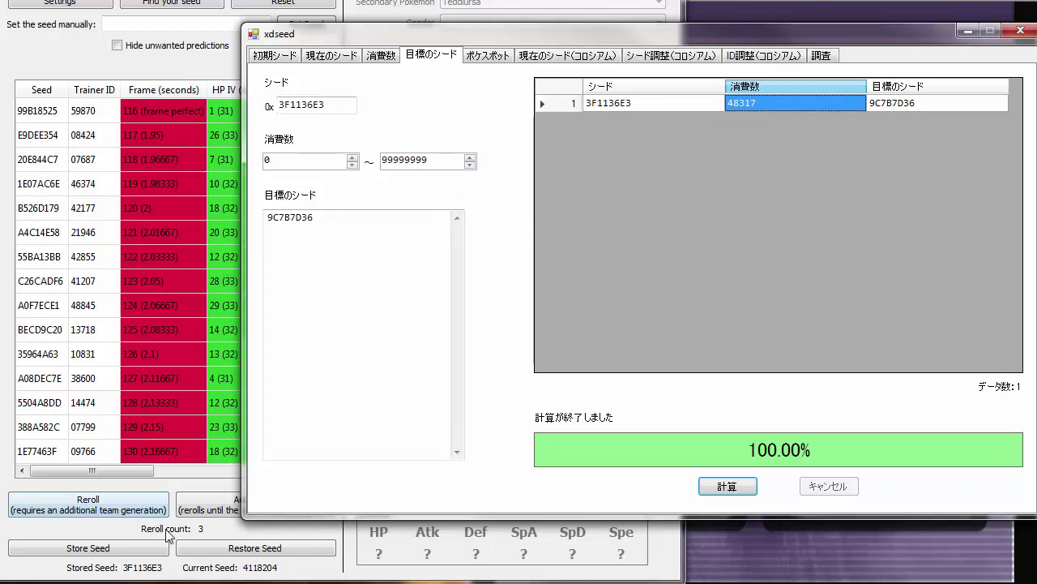
click(166, 572)
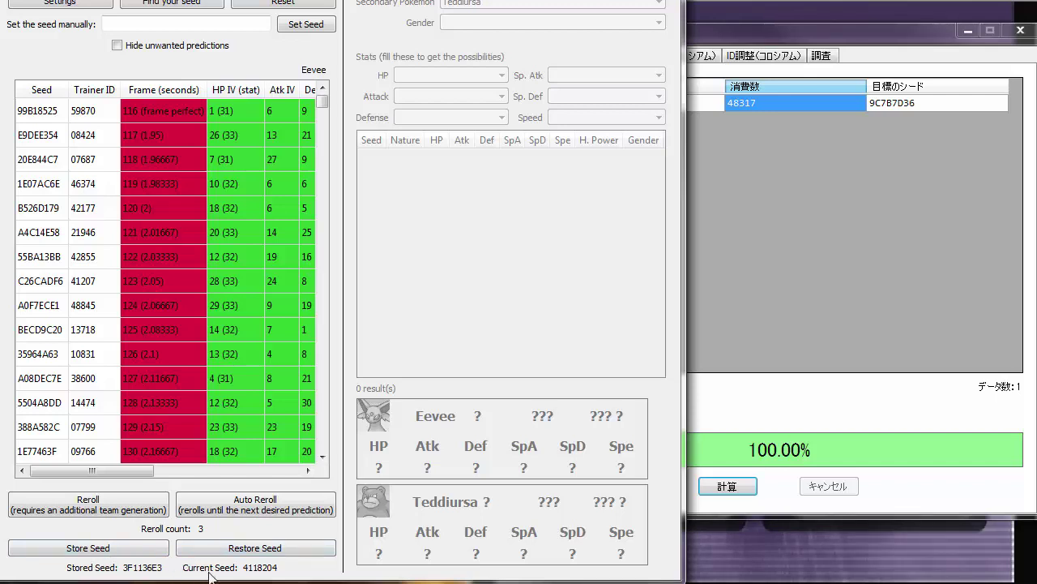
click(727, 321)
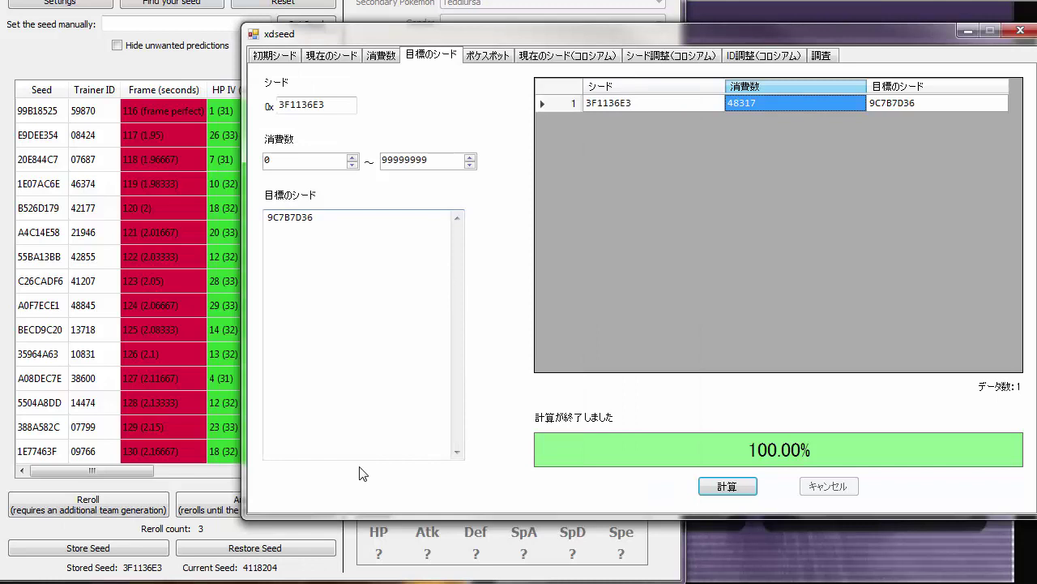
click(271, 569)
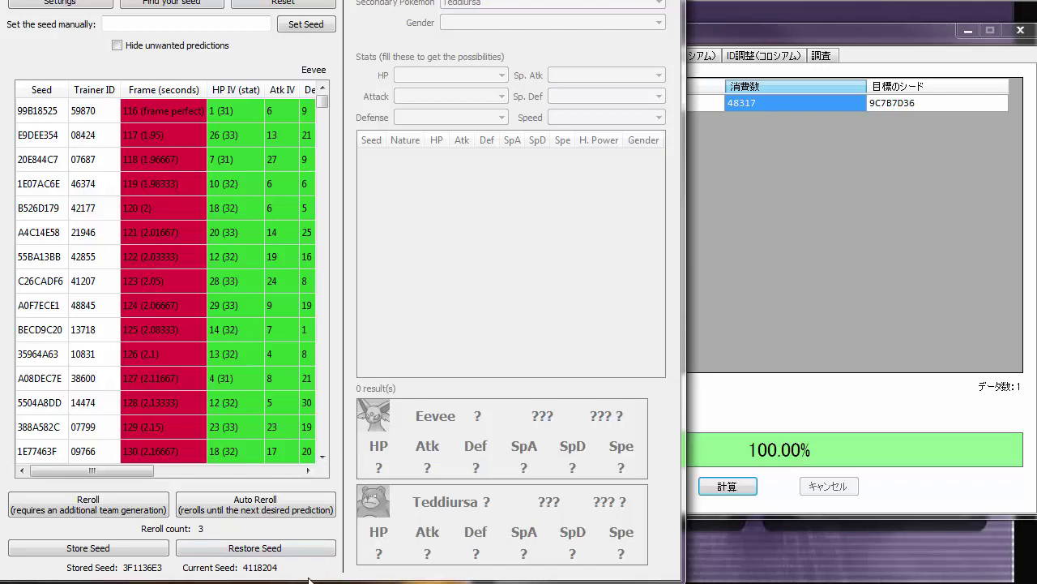
Step: Return to the game, back out of Quick Battle to the title screen and load the saved story game
click(782, 314)
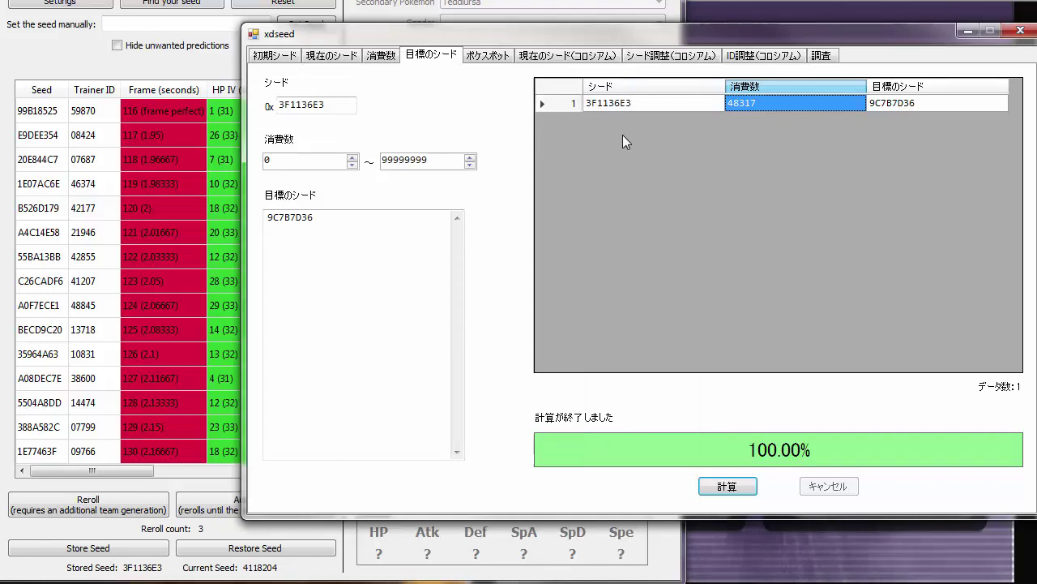
key(alt+Tab)
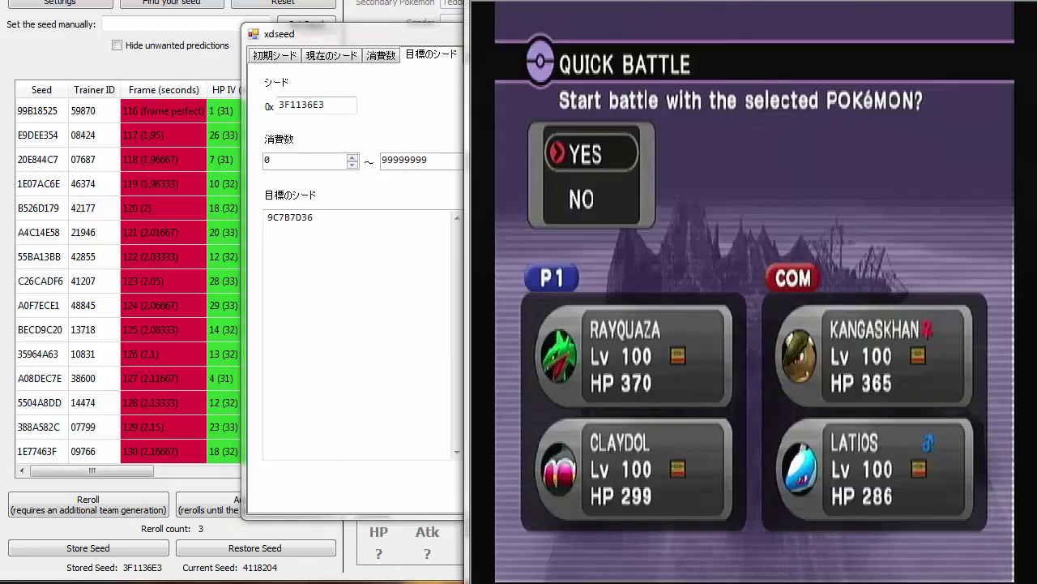
key(z)
key(x)
key(x)
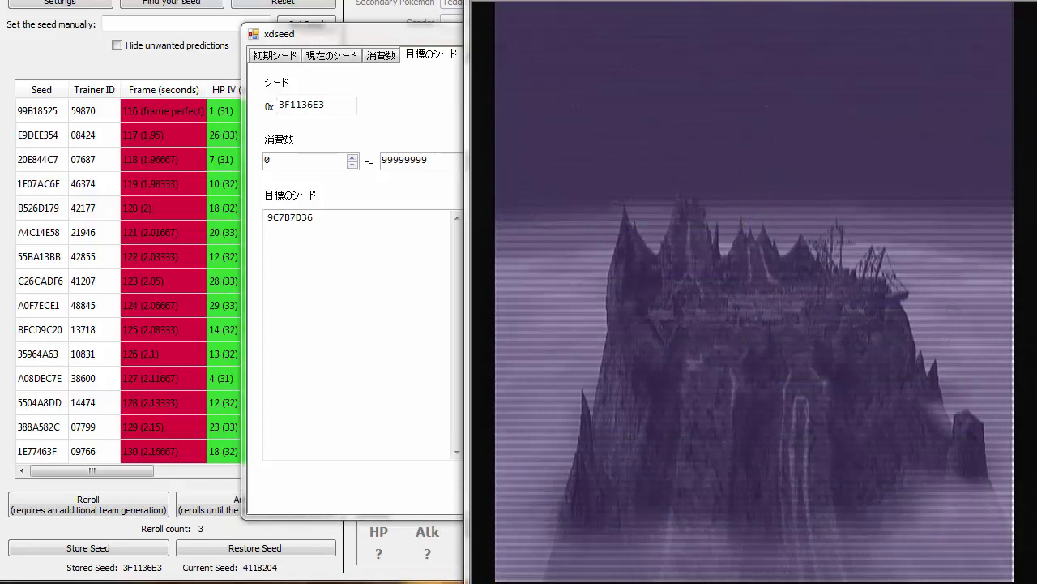
key(x)
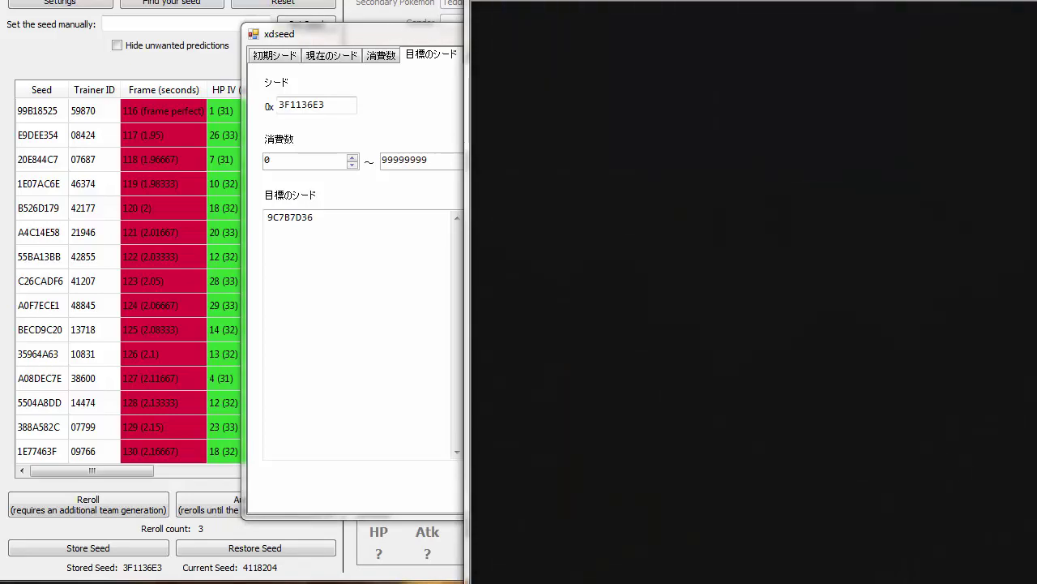
key(Left)
key(z)
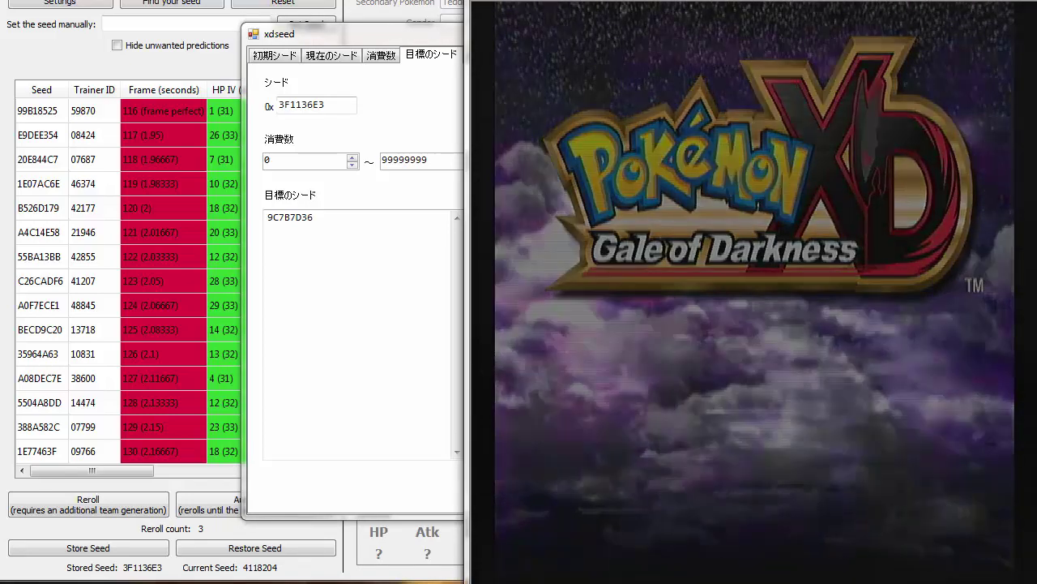
key(z)
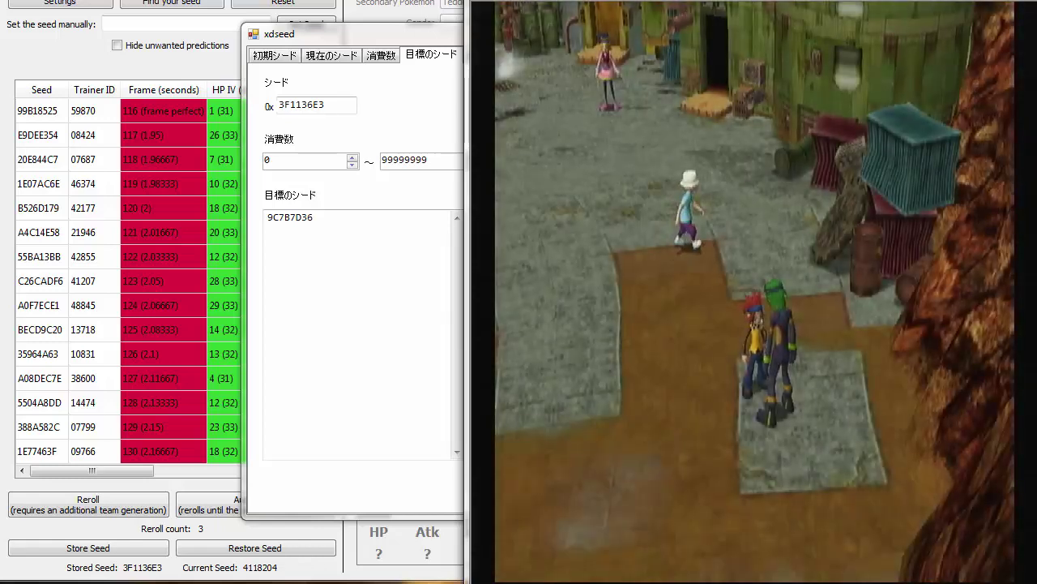
Step: Walk the character through the town and into the dim, candlelit cave room beside the large man
key(Up)
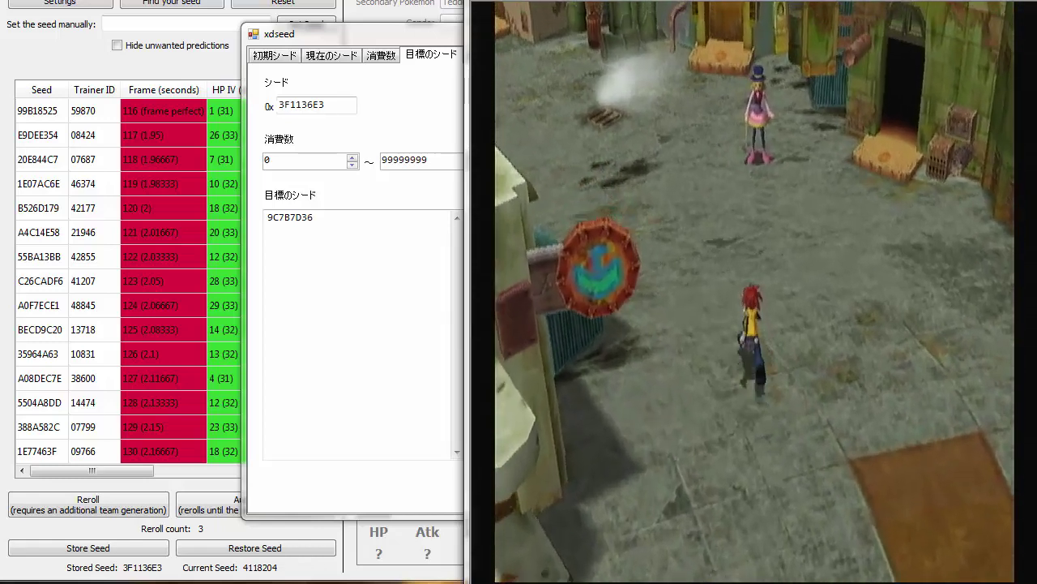
key(Left)
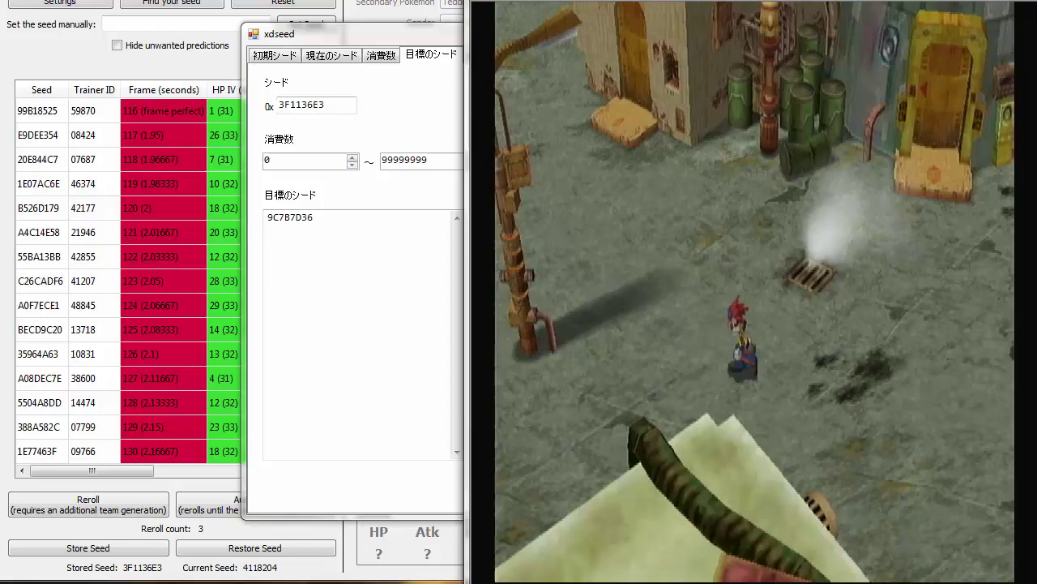
key(Left)
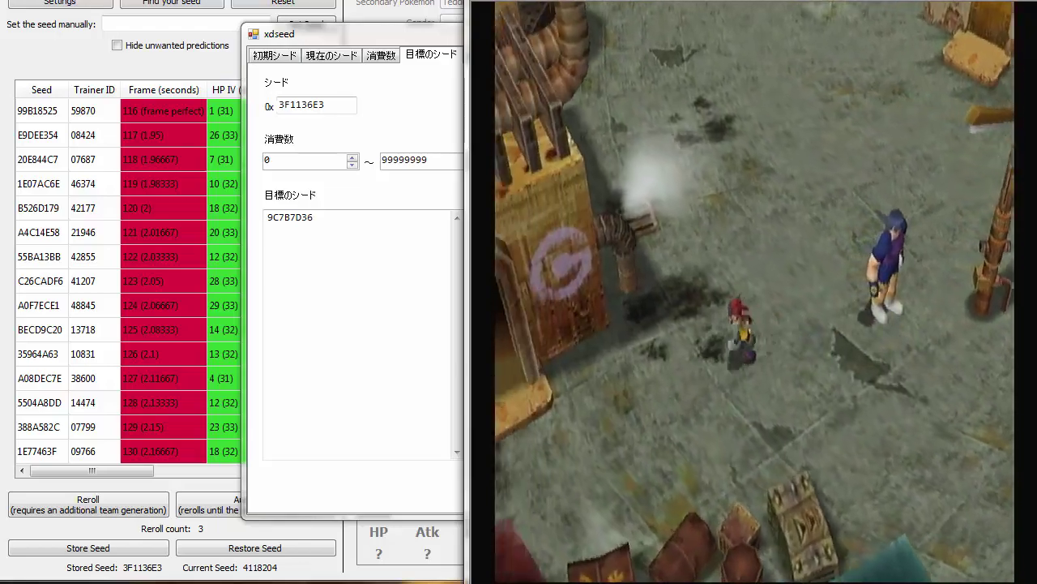
key(Up)
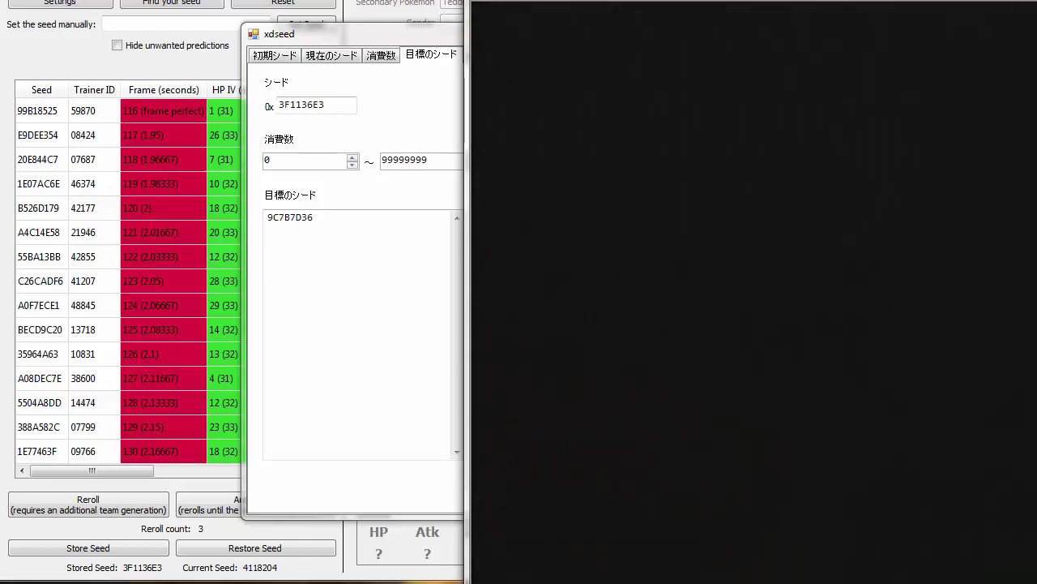
key(Up)
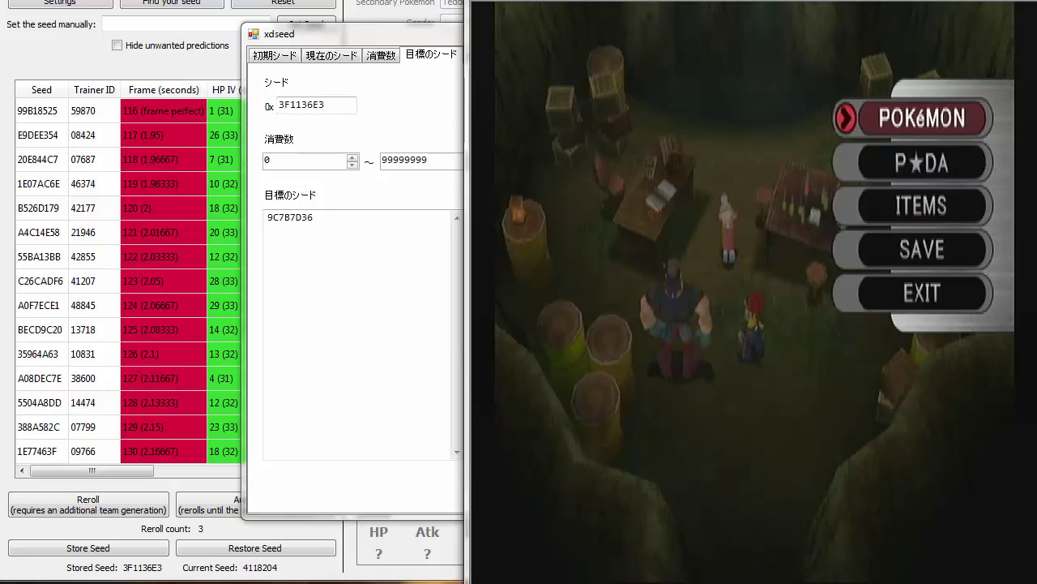
key(Down)
key(Down)
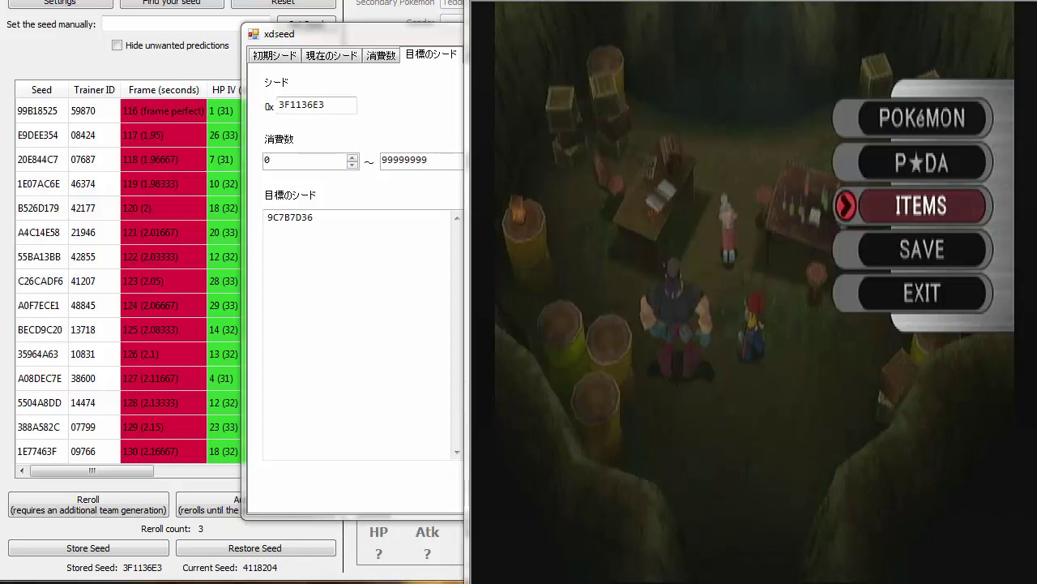
key(Up)
key(Up)
key(Down)
key(Down)
key(Down)
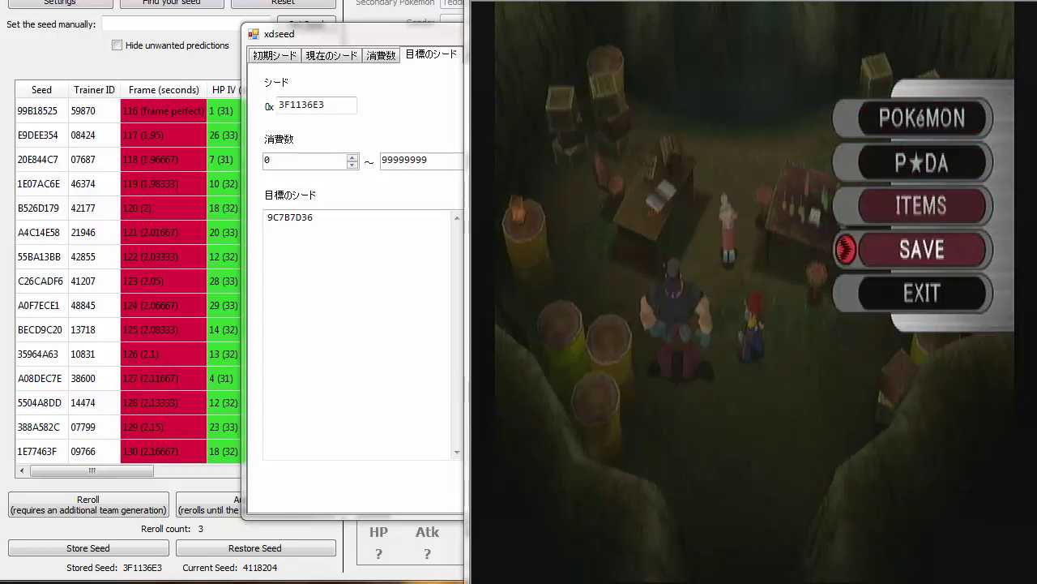
key(Up)
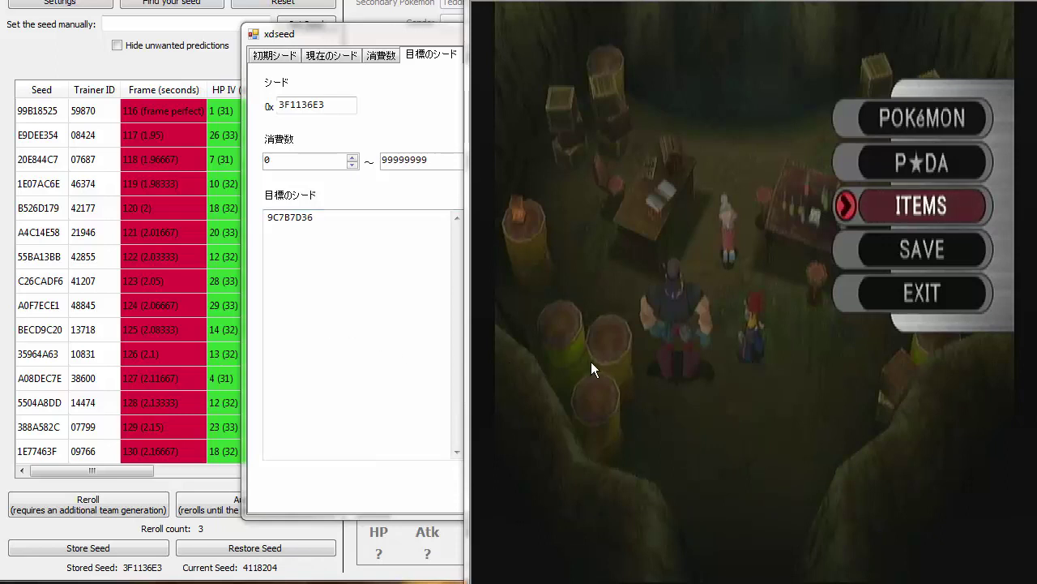
key(Down)
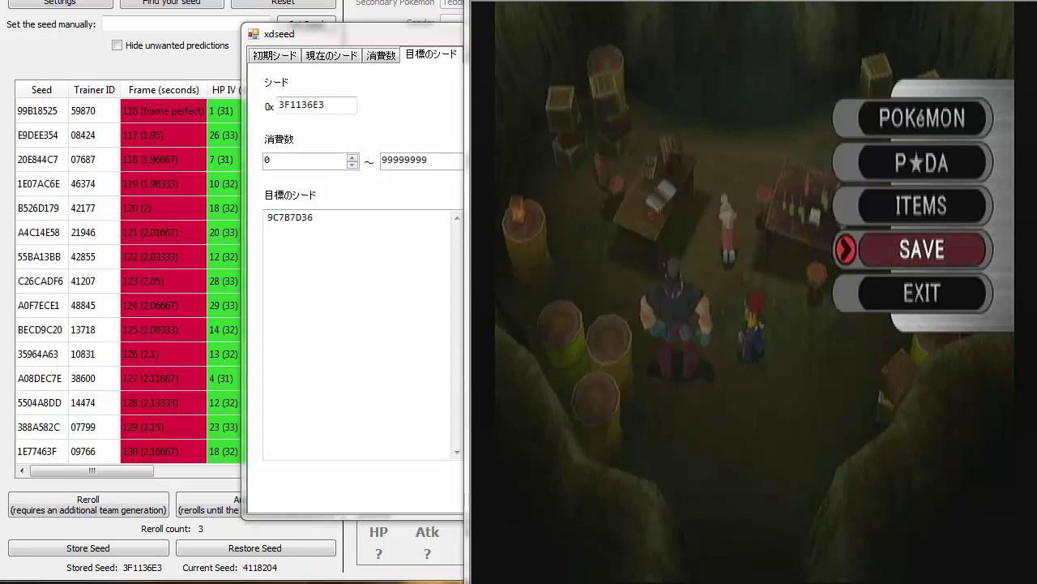
Step: View Venusaur's summary from the in-game party list, and close it again
key(Up)
key(Up)
key(Up)
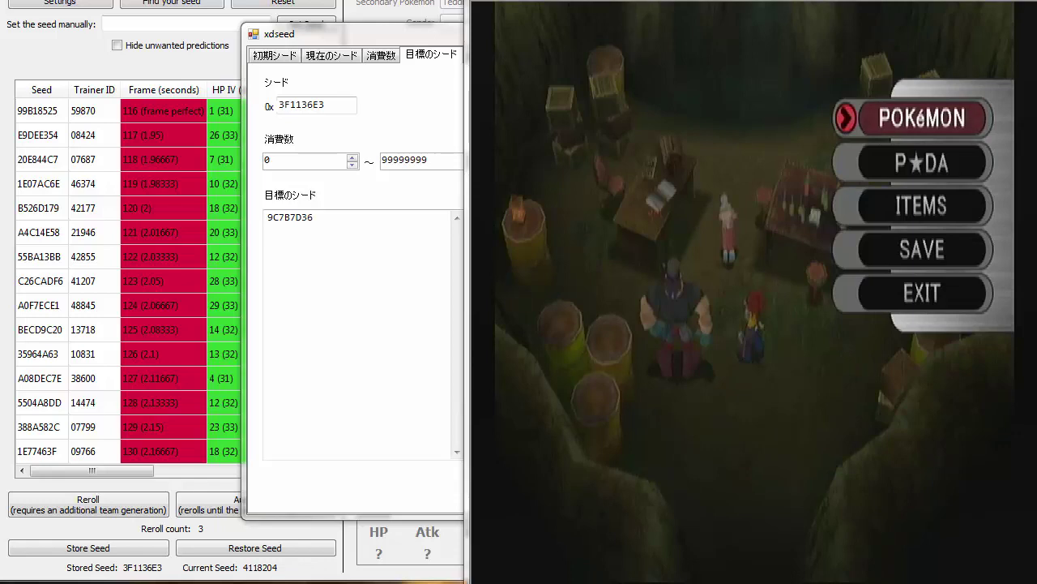
key(Return)
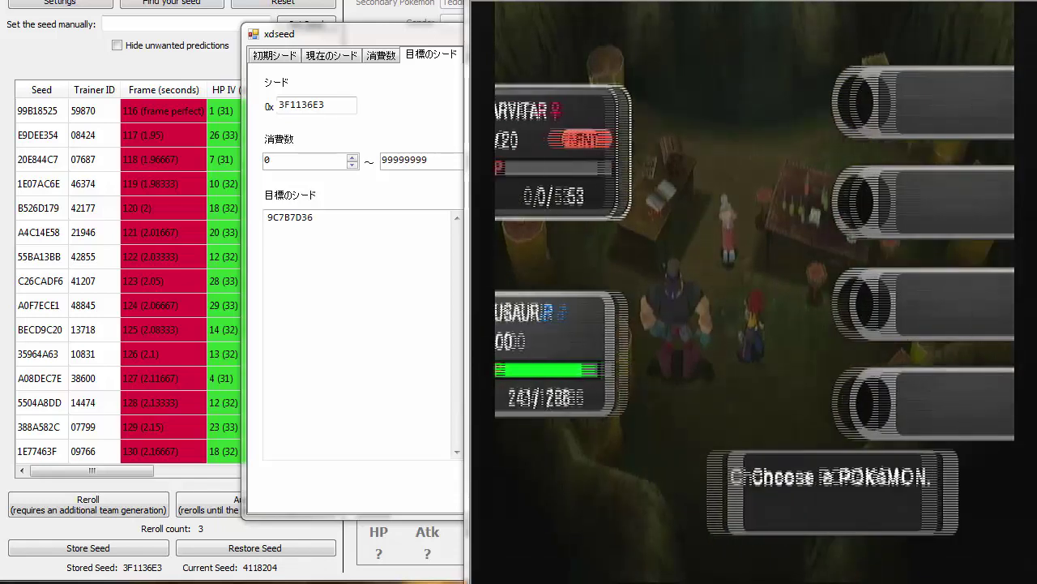
key(Return)
key(Return)
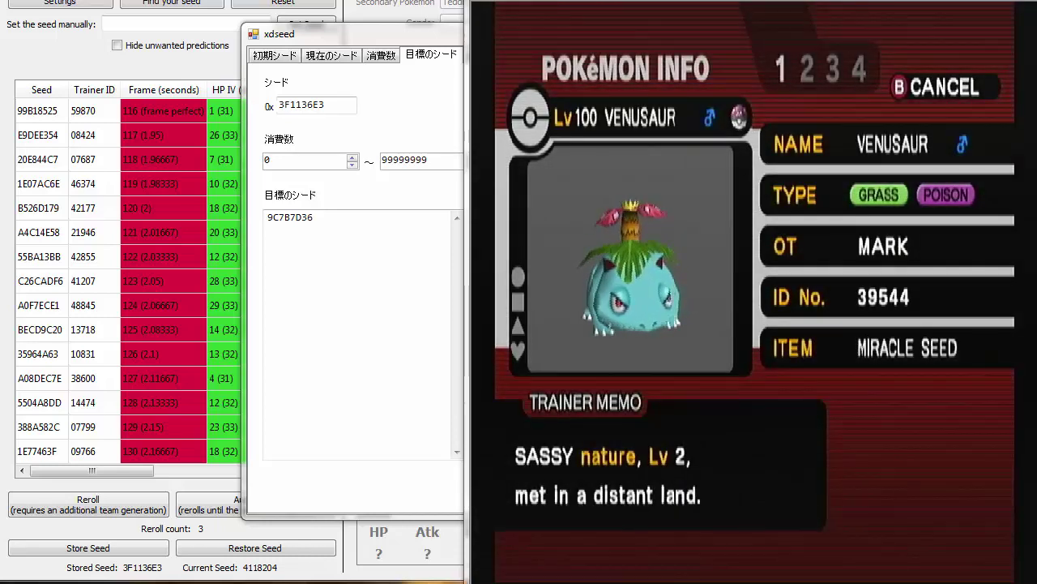
key(Escape)
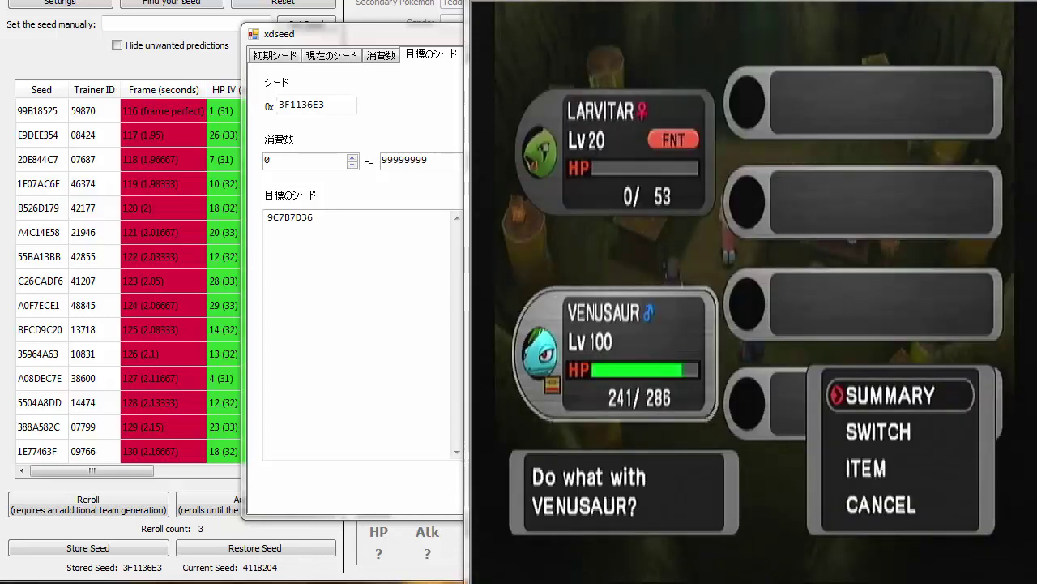
key(Escape)
key(Escape)
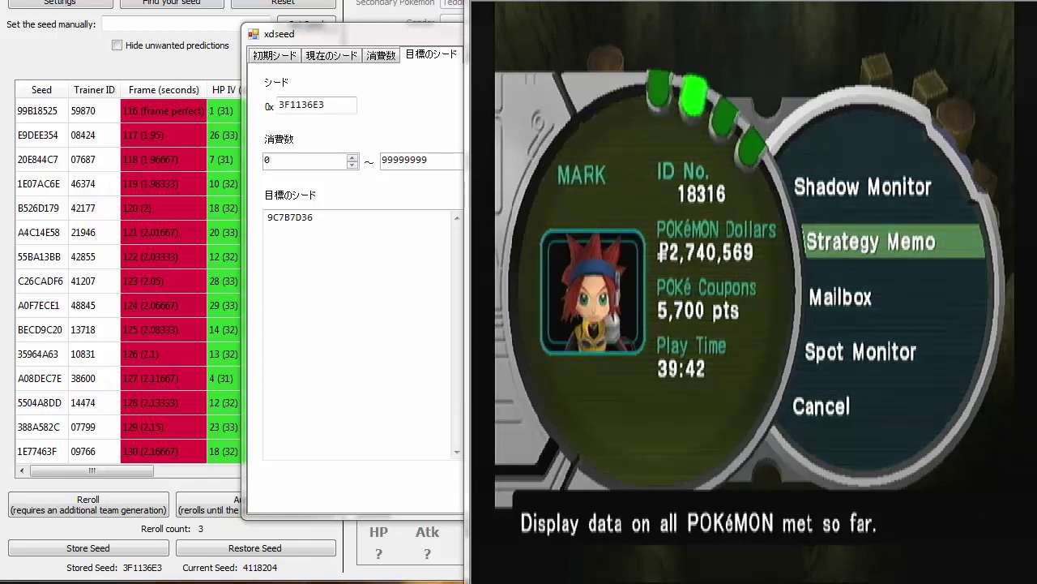
Step: Look over the P★DA's Shadow Monitor and Strategy Memo entries and return to the in-game menu
key(Up)
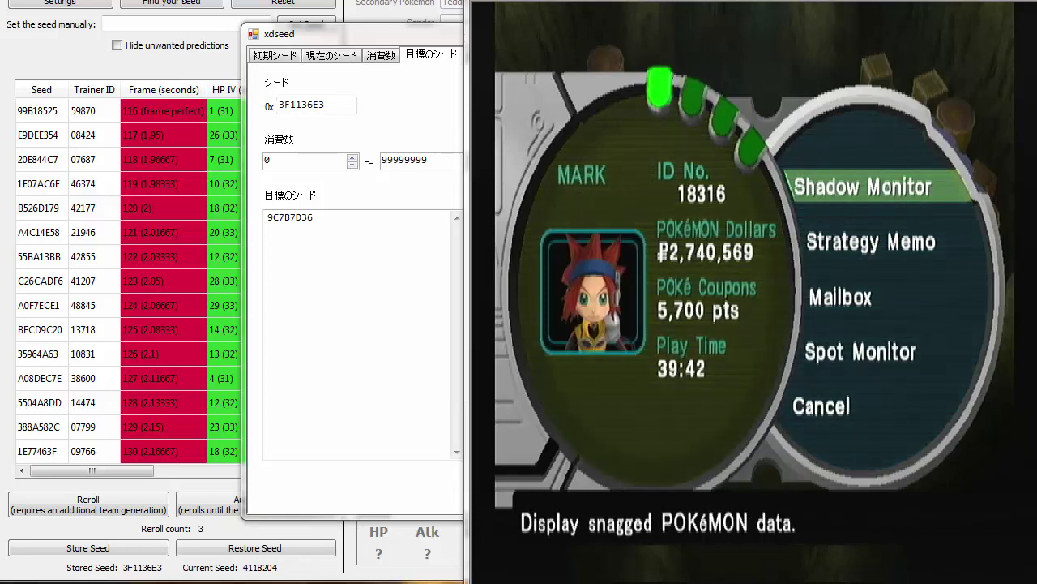
key(Down)
key(Up)
double_click(315, 105)
key(Return)
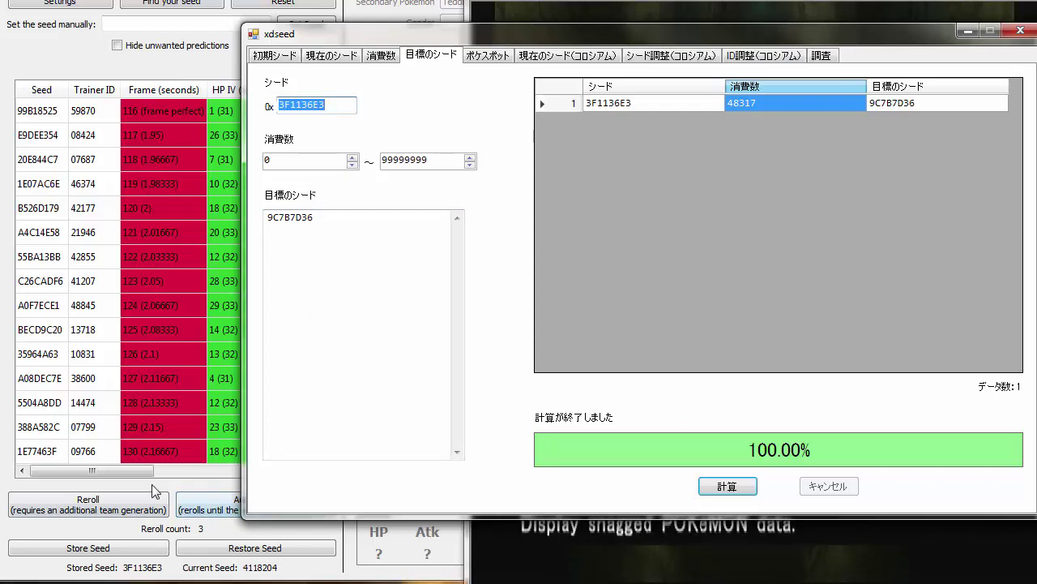
key(alt+Tab)
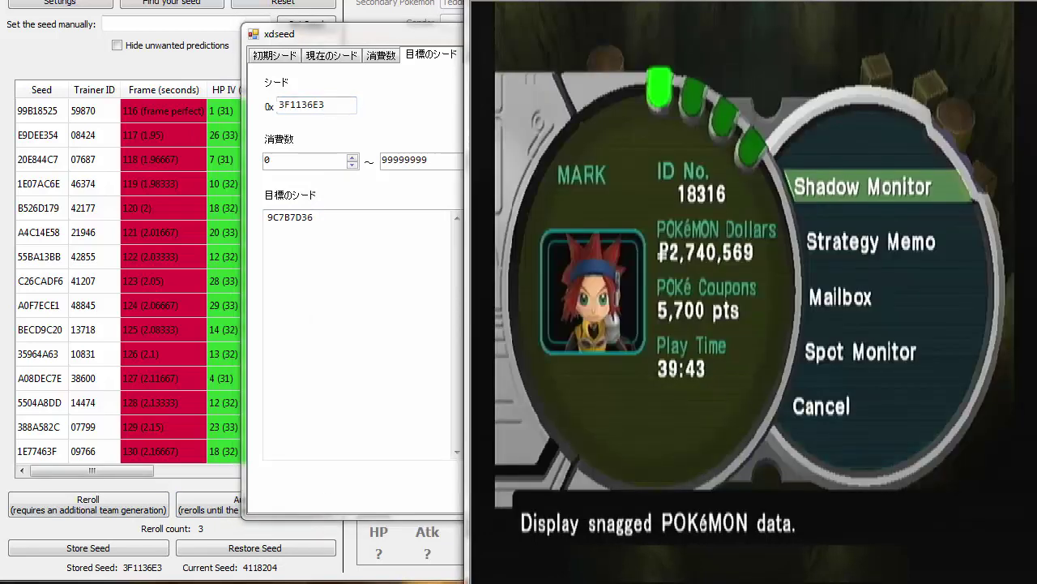
key(z)
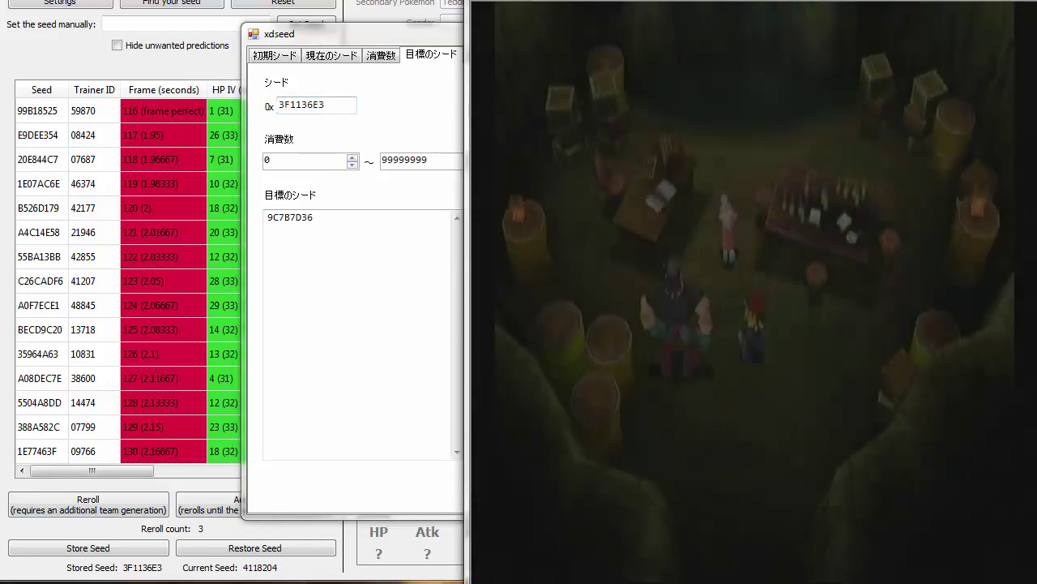
key(Return)
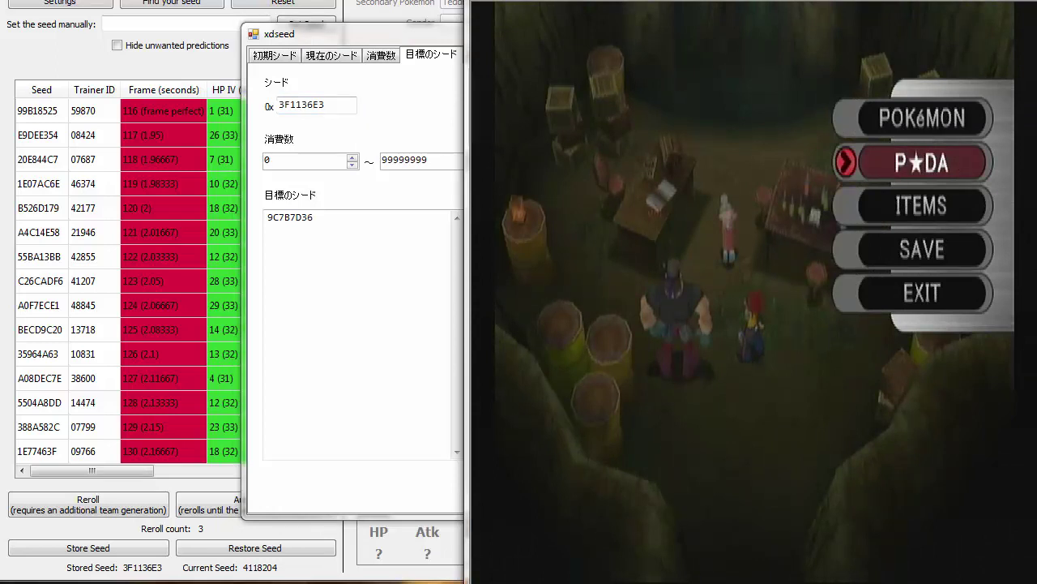
Step: Switch to xdseed's 消費数 calculator and enter 4118204 as the seed
click(321, 58)
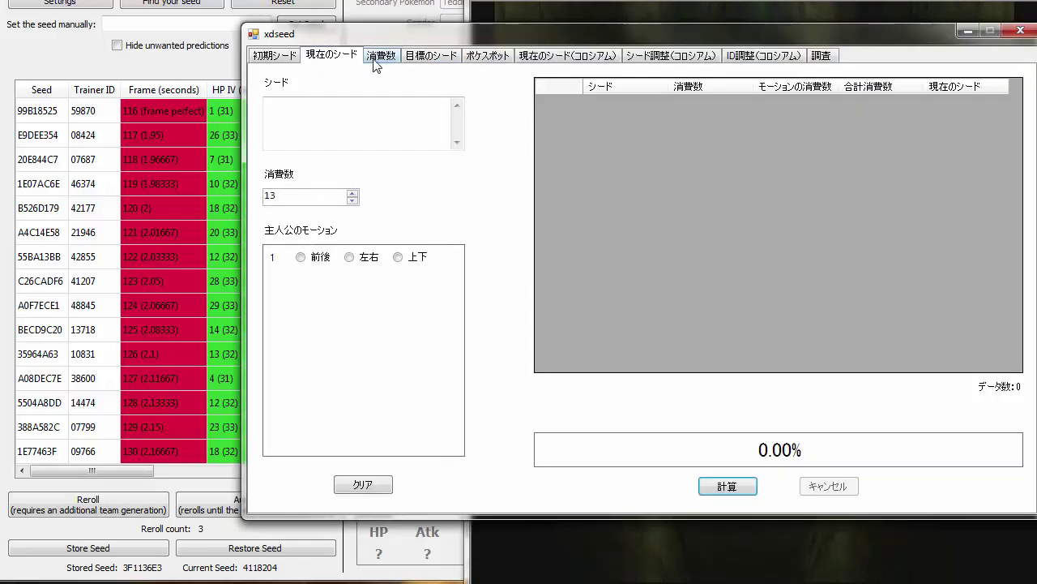
click(276, 56)
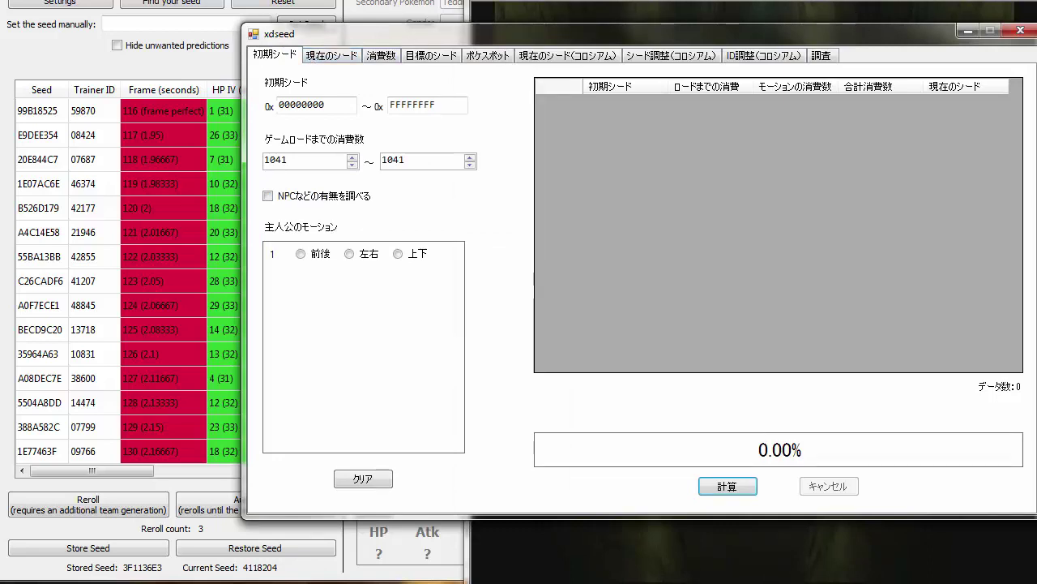
click(331, 55)
click(387, 59)
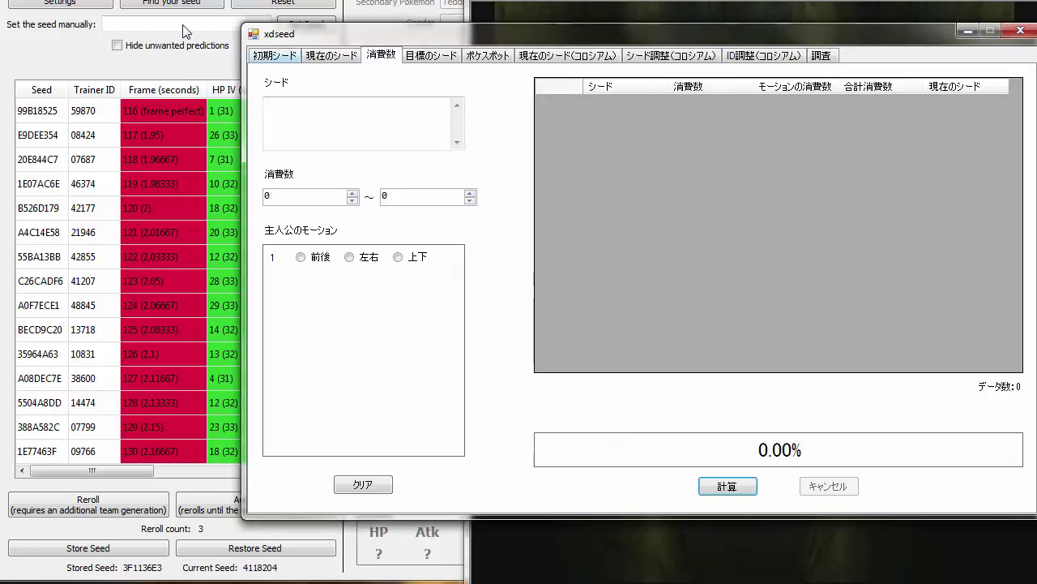
click(297, 135)
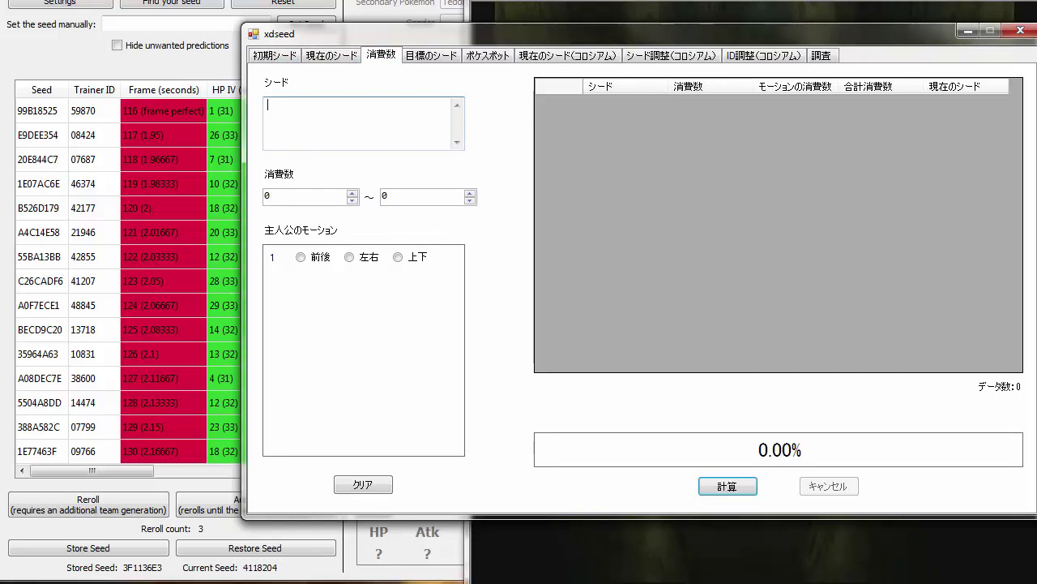
key(alt+Tab)
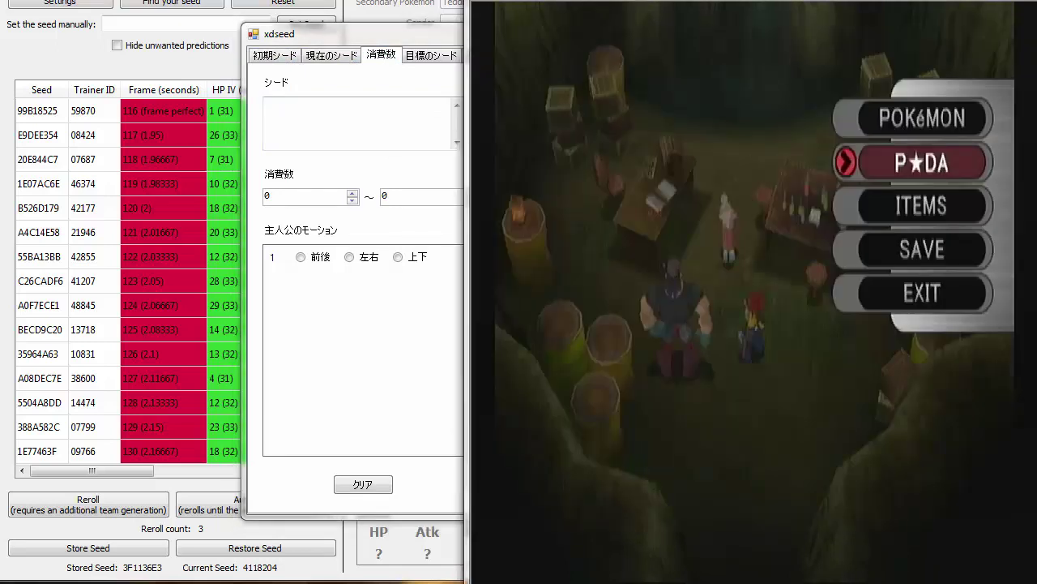
click(410, 366)
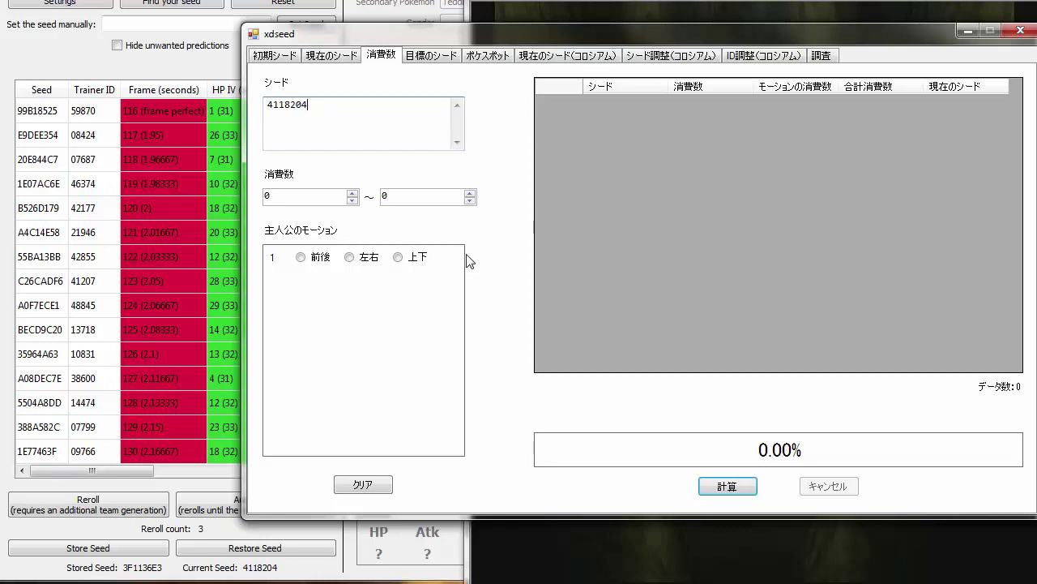
Step: Set the upper limit of the advance range to 900000 and move the xdseed window aside to uncover the in-game menu
click(294, 192)
key(Tab)
key(Home)
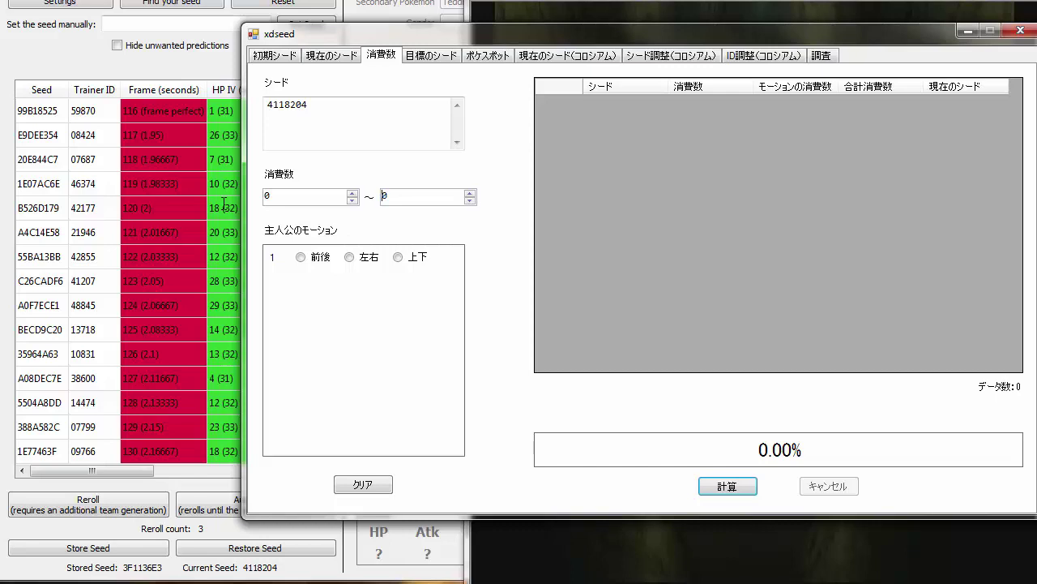
text(100000)
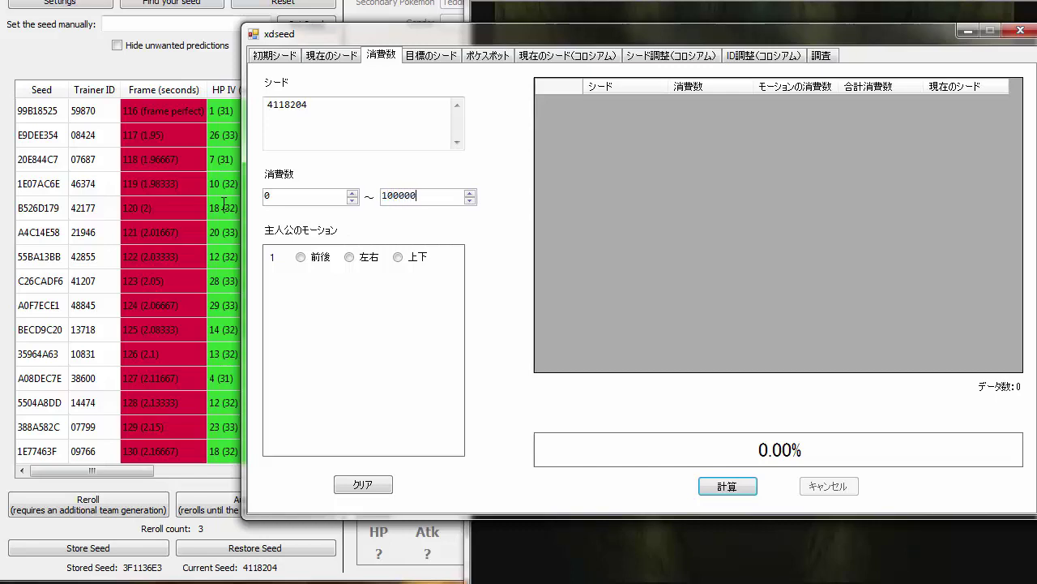
key(Home)
key(Delete)
text(9)
drag(413, 34, 187, 16)
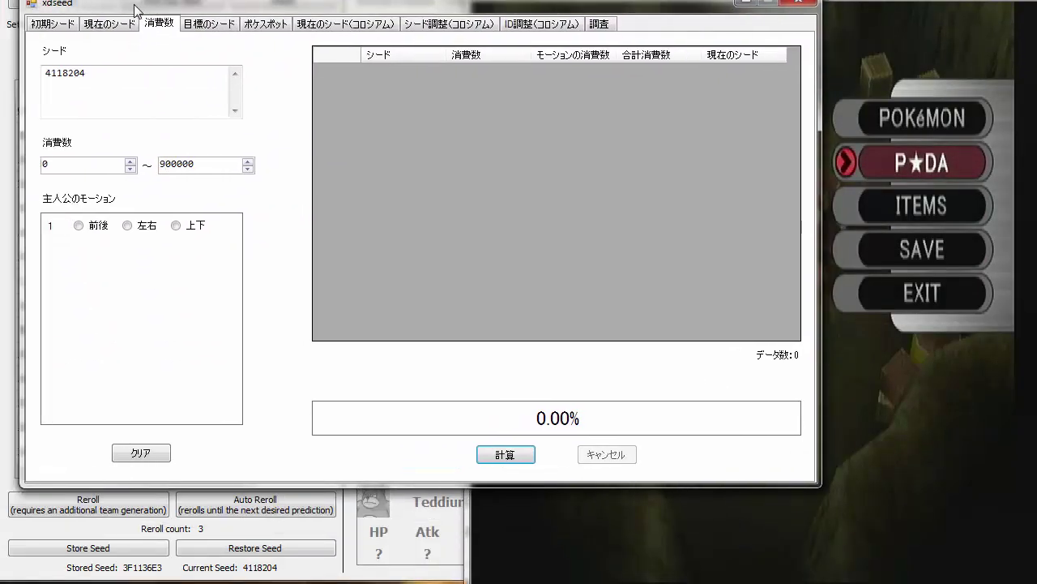
click(964, 207)
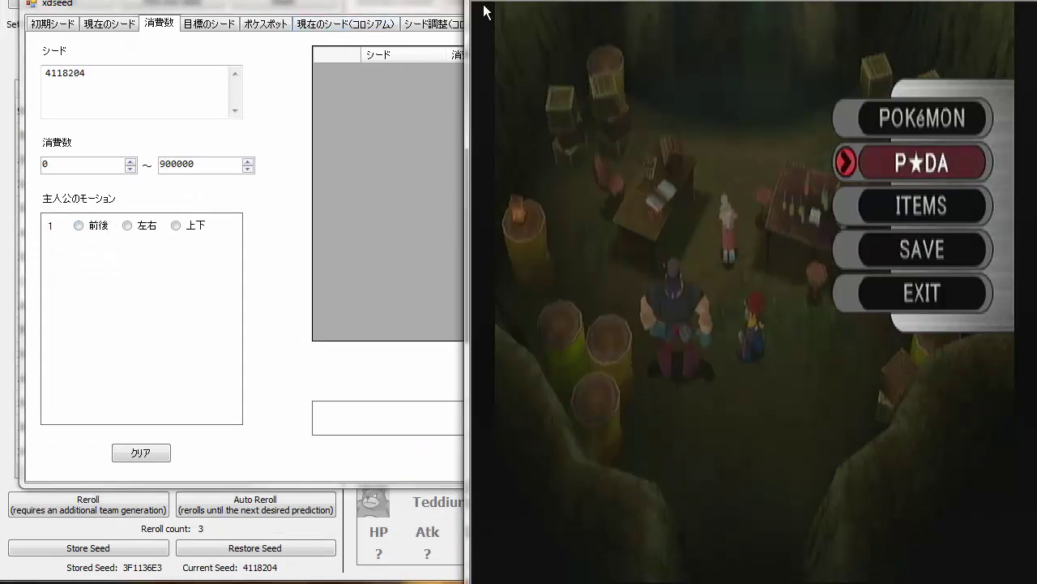
Step: Arrange the xdseed and game windows side by side so the motion list and the protagonist can both be seen
drag(364, 25, 342, 0)
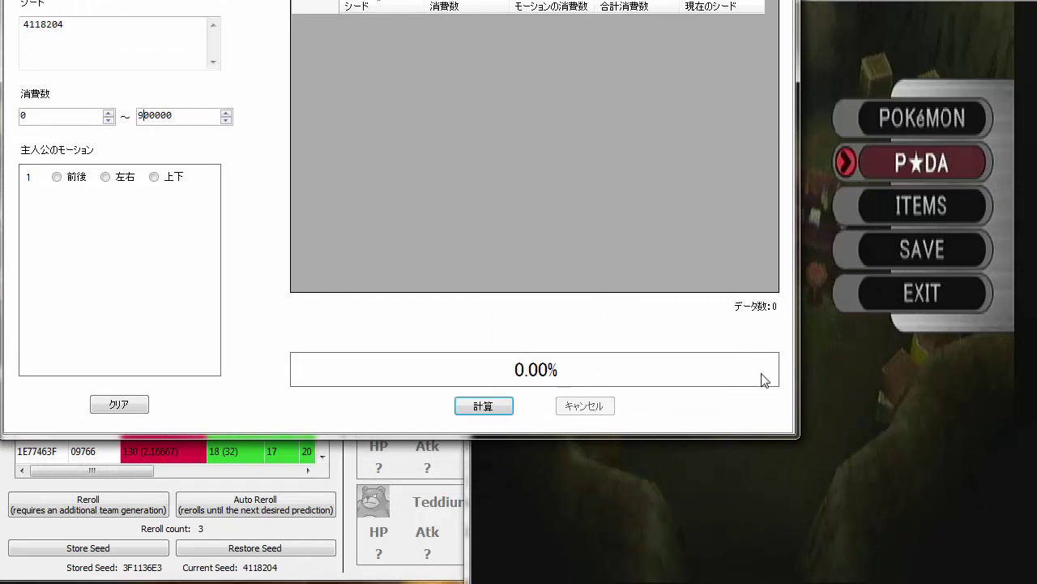
click(796, 438)
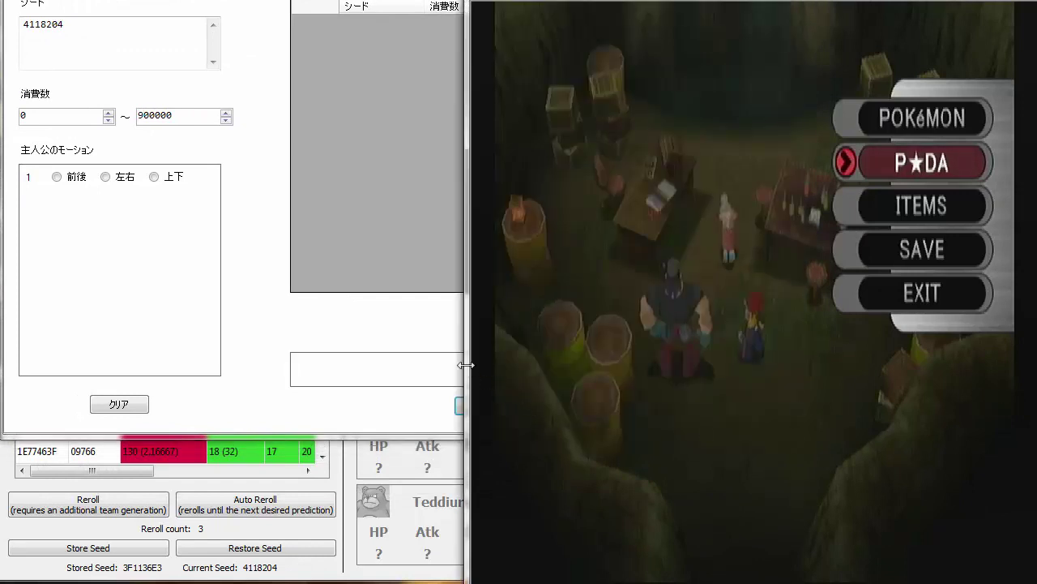
drag(466, 365, 359, 374)
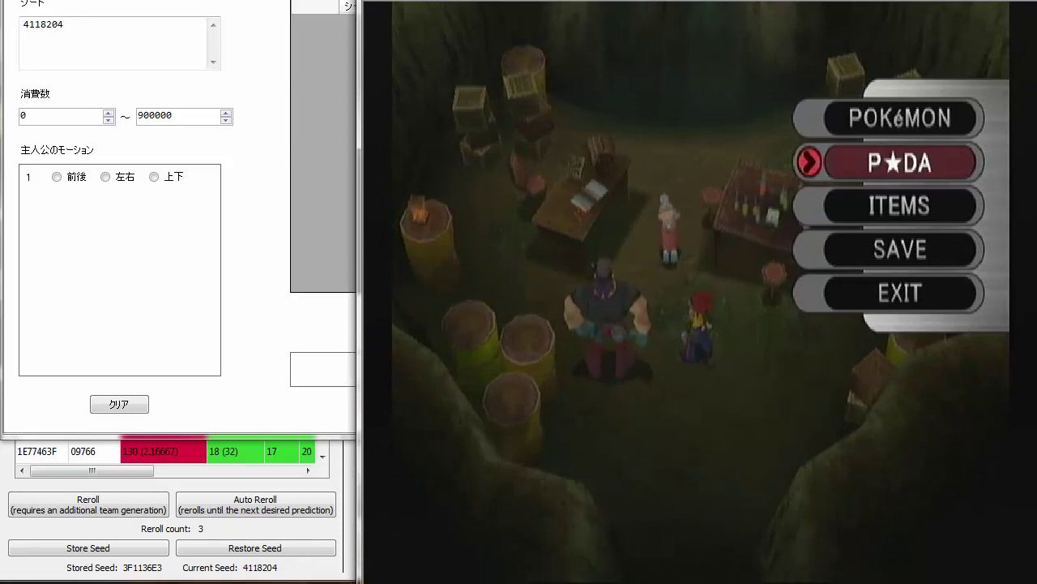
drag(359, 374, 614, 373)
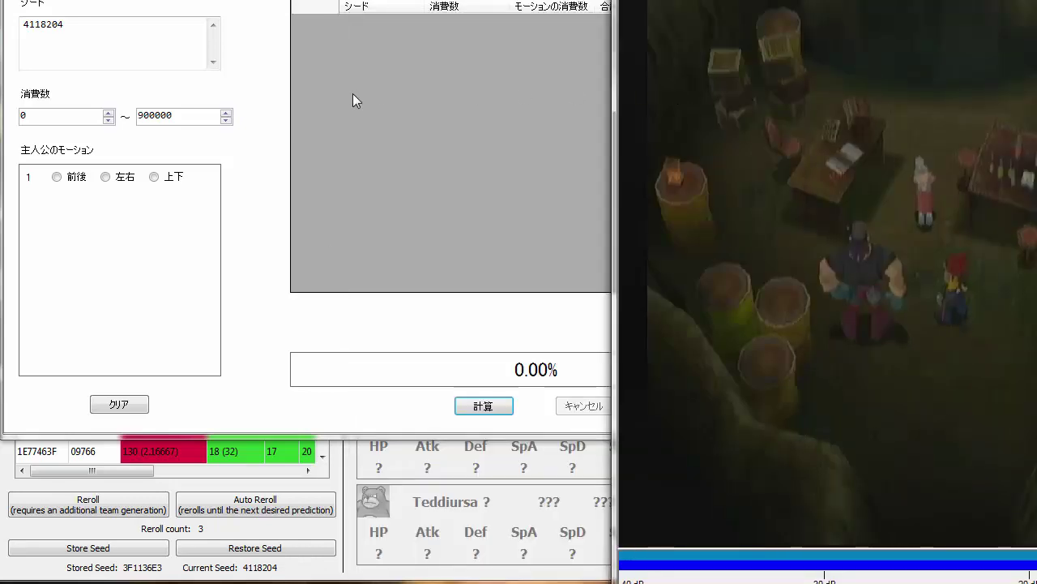
click(226, 203)
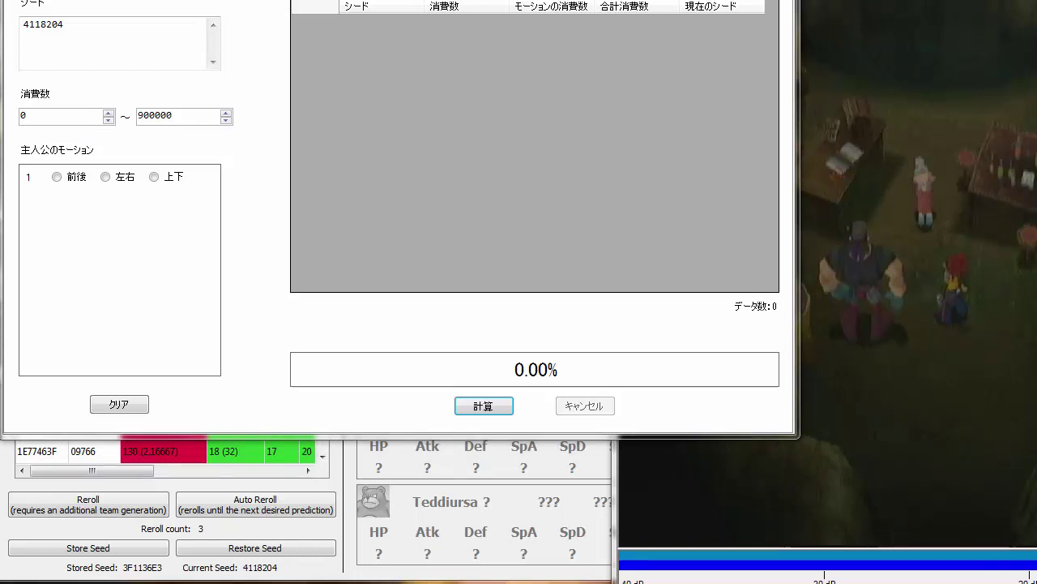
click(855, 313)
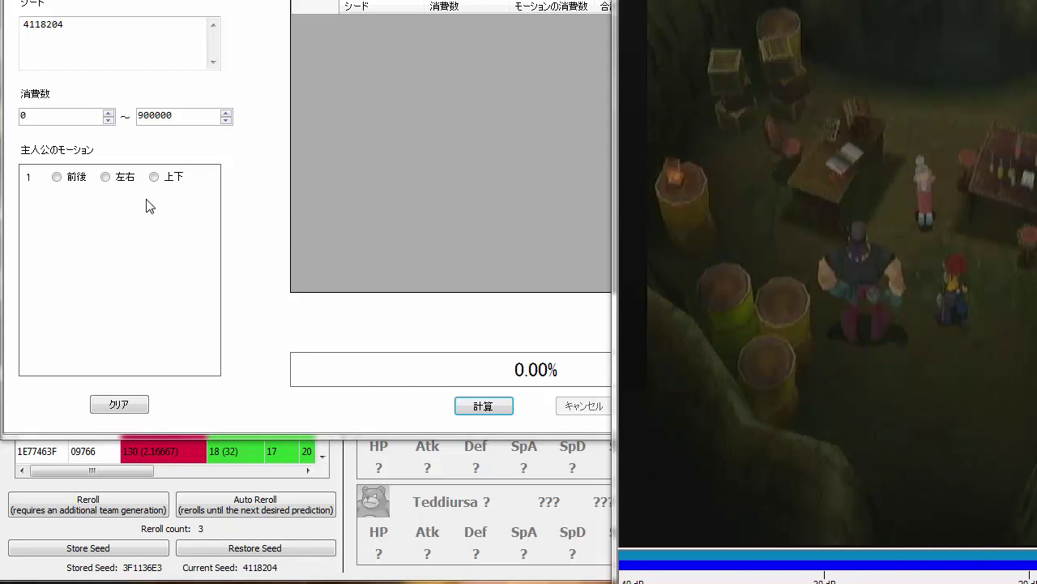
Step: Record the protagonist's first four motions as 左右, 上下, 左右 and 前後
click(105, 177)
click(869, 284)
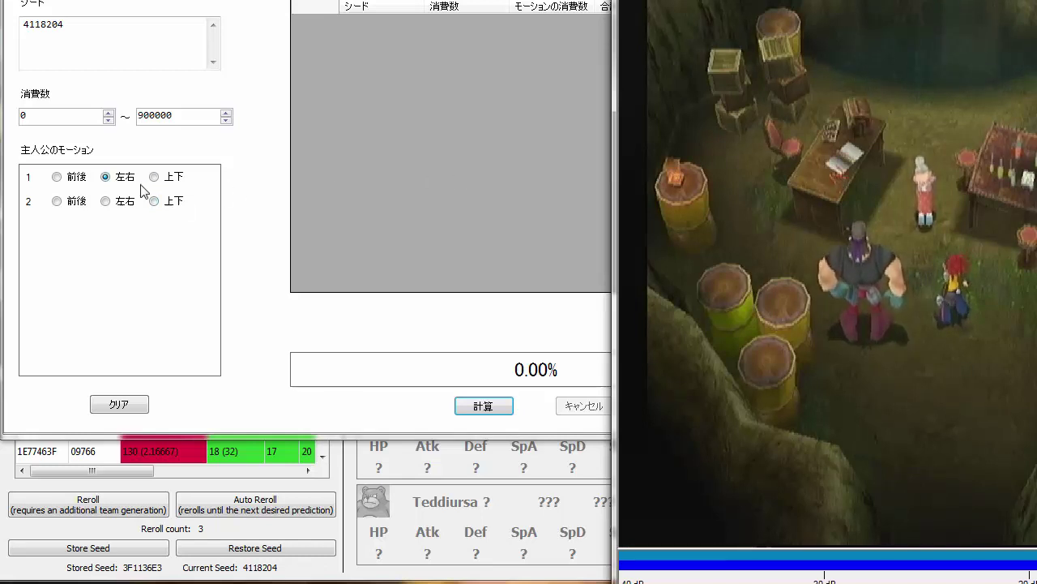
click(172, 202)
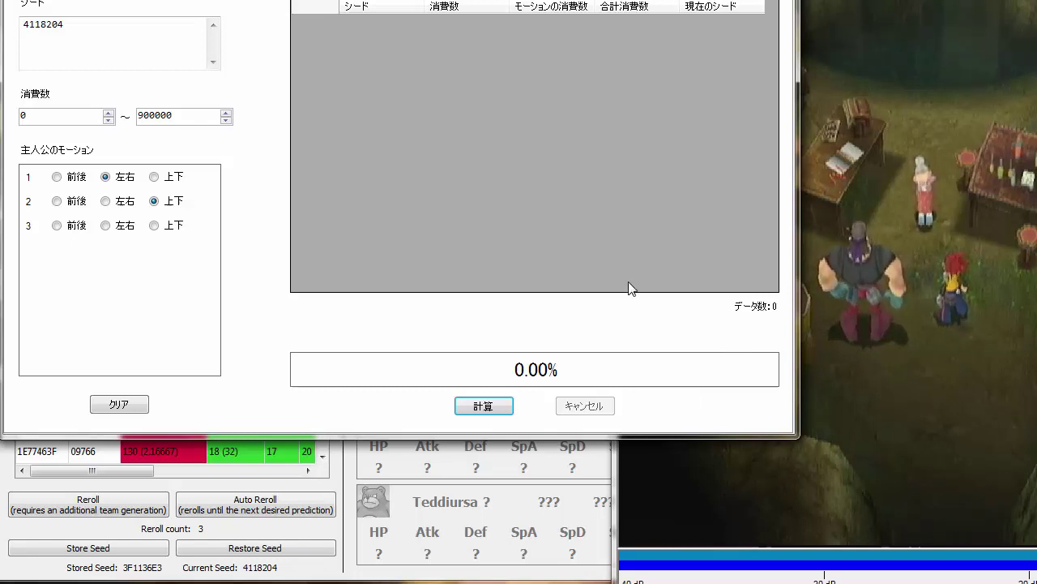
click(106, 227)
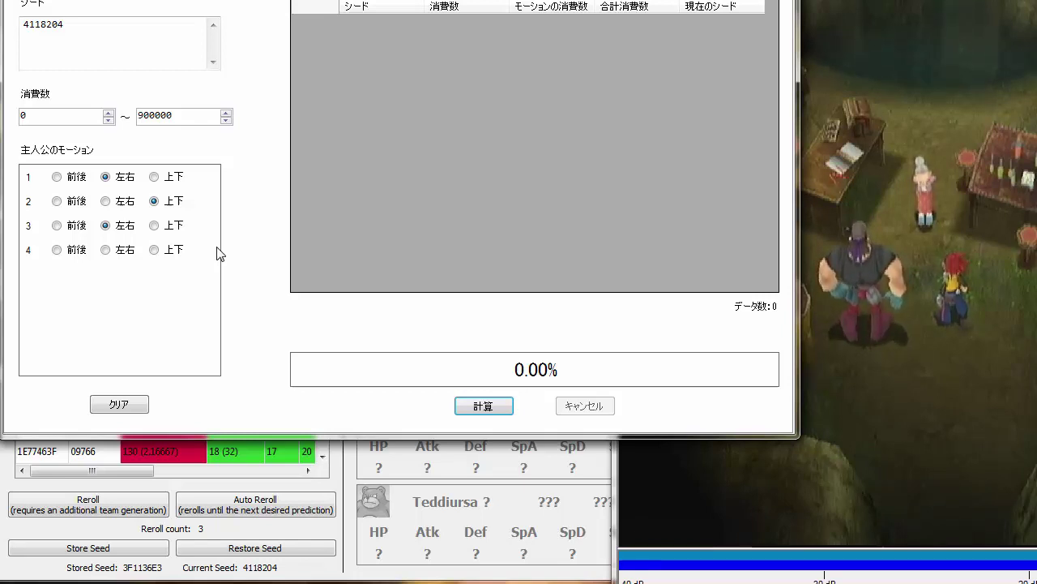
click(57, 250)
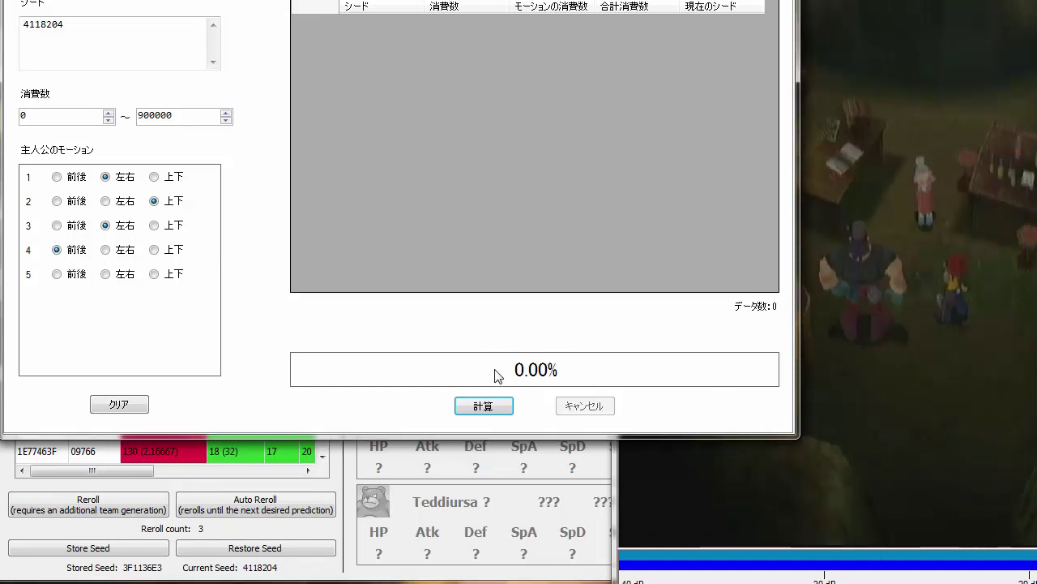
Step: Calculate the matching advances for the four recorded motions and cancel the calculation early
click(497, 410)
click(475, 219)
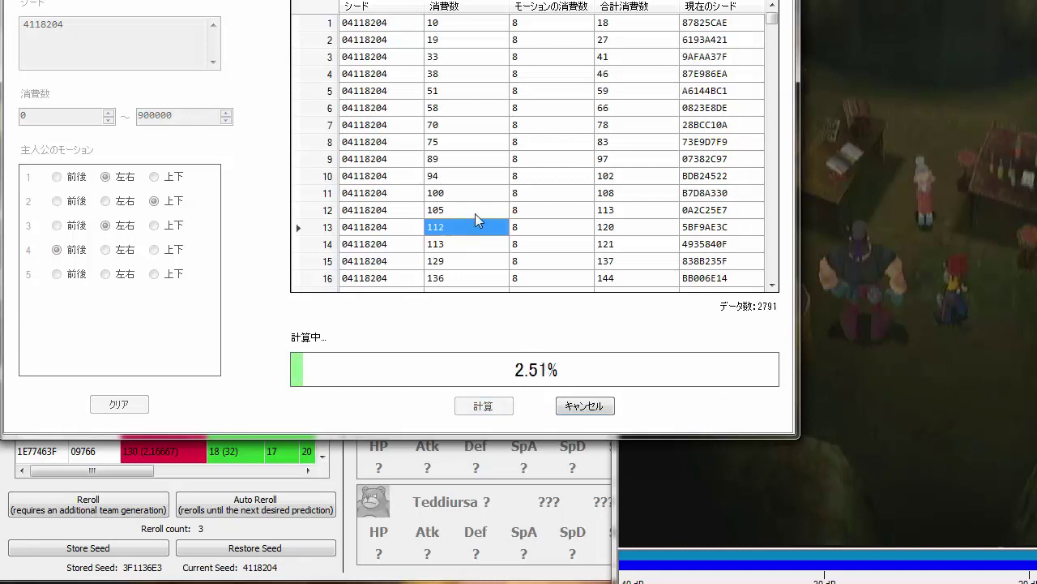
click(616, 160)
click(573, 409)
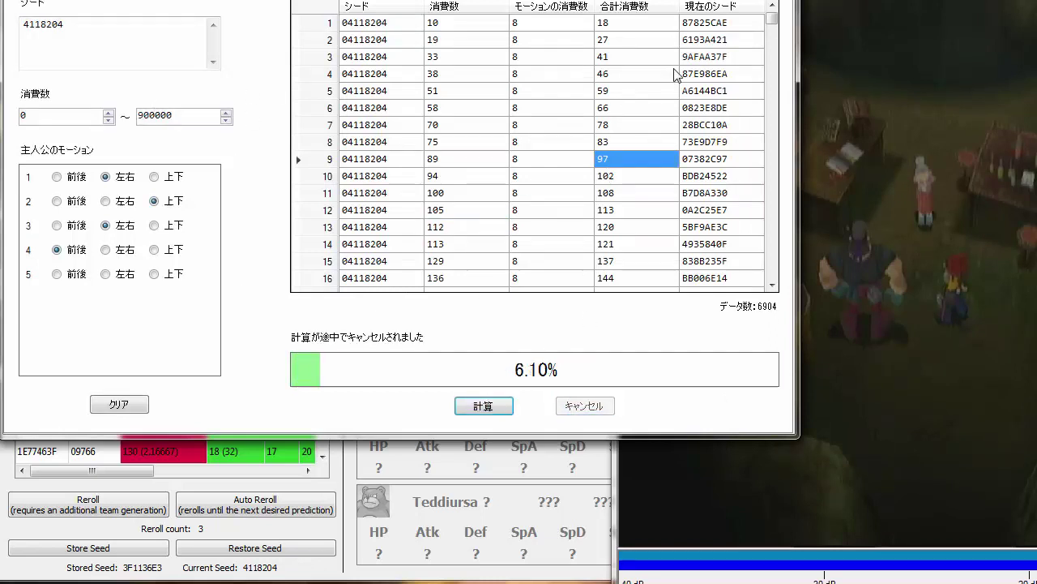
Step: Look through the partial list of matching advances down to its last row
drag(180, 116, 112, 117)
click(146, 118)
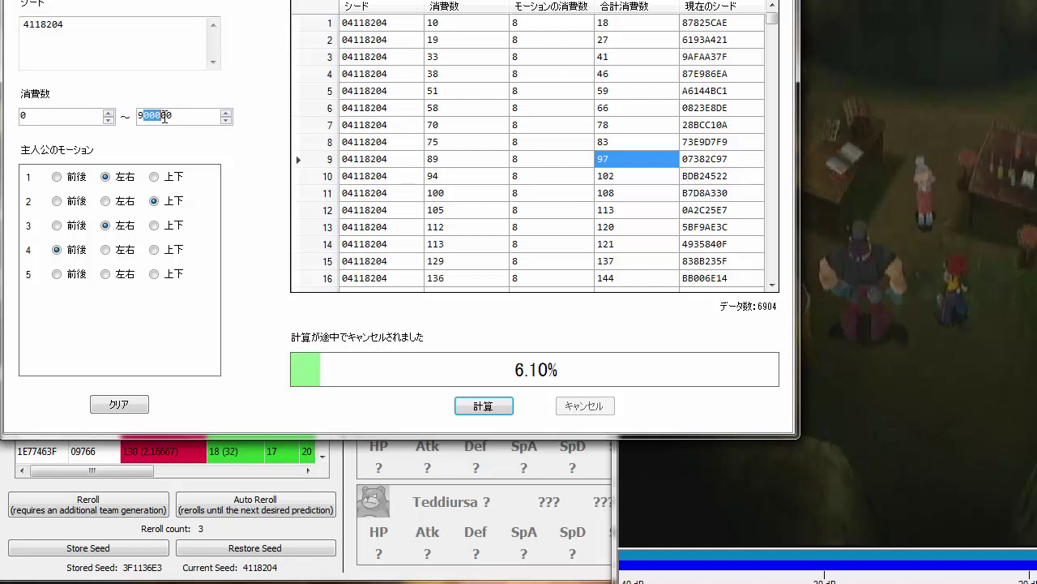
click(215, 113)
click(498, 110)
drag(772, 18, 771, 275)
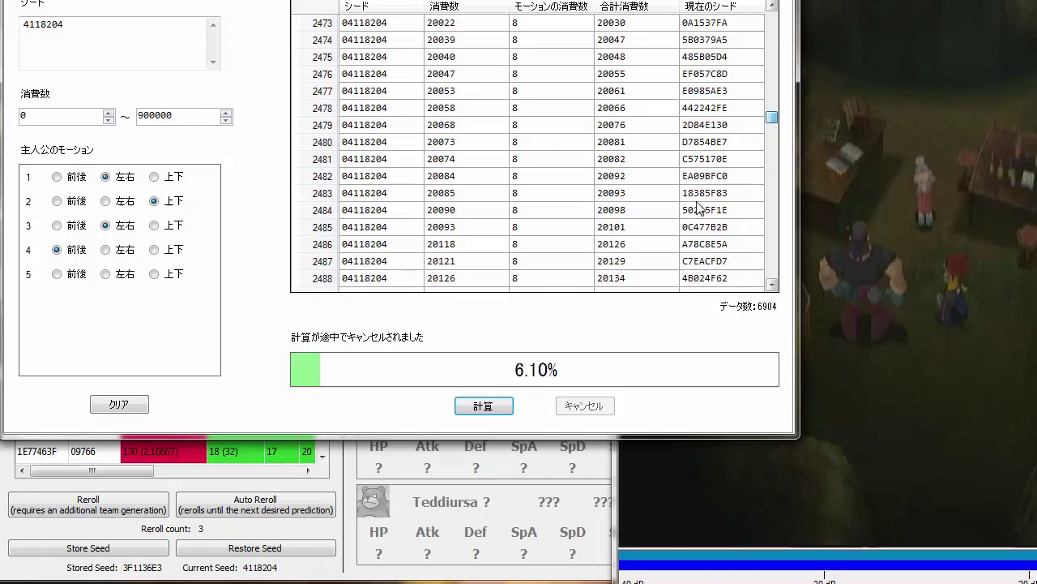
click(444, 278)
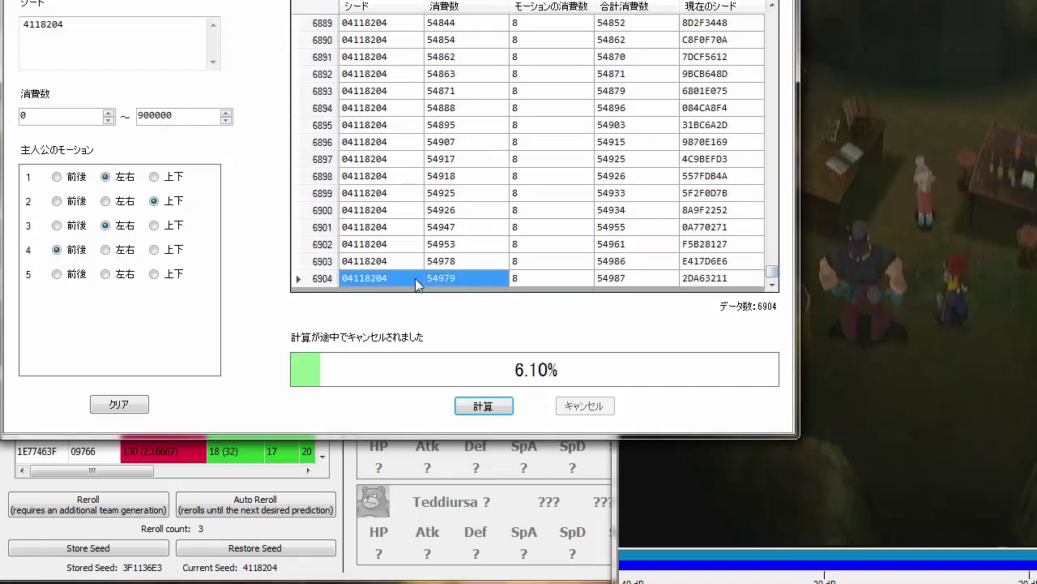
Step: Rerun the advance calculation with the same four motions, stop it partway, and leave the upper limit at 900000
click(480, 405)
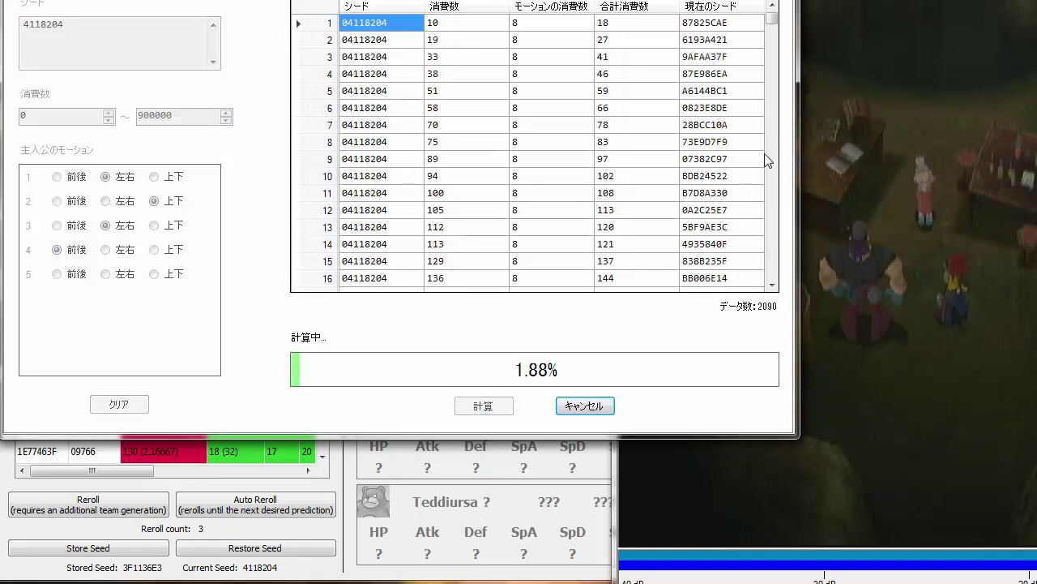
mouse_move(772, 18)
mouse_down()
mouse_move(778, 258)
mouse_move(764, 119)
mouse_move(770, 18)
mouse_move(768, 258)
mouse_move(758, 285)
mouse_move(770, 16)
mouse_up()
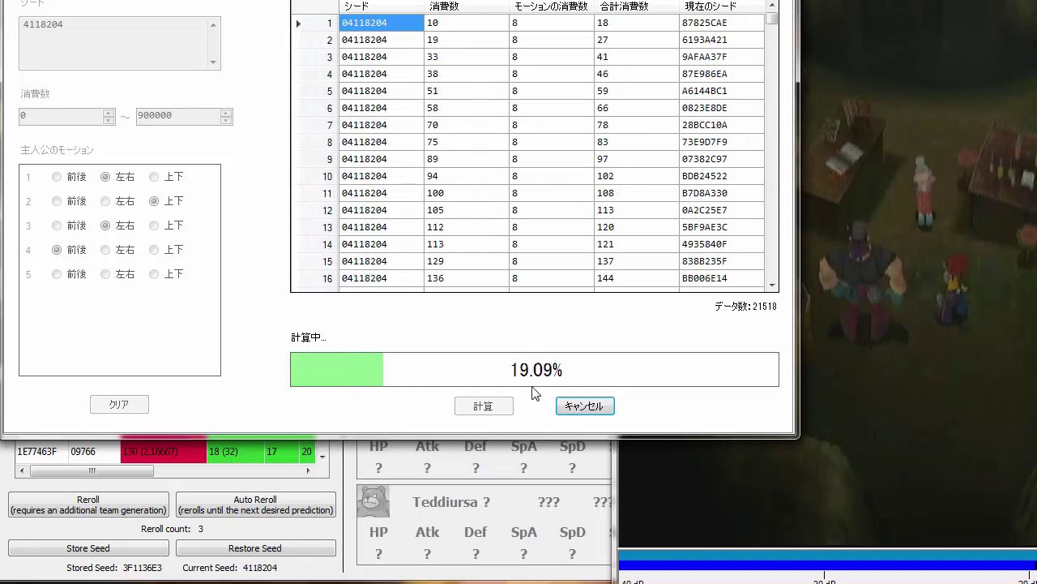
click(591, 406)
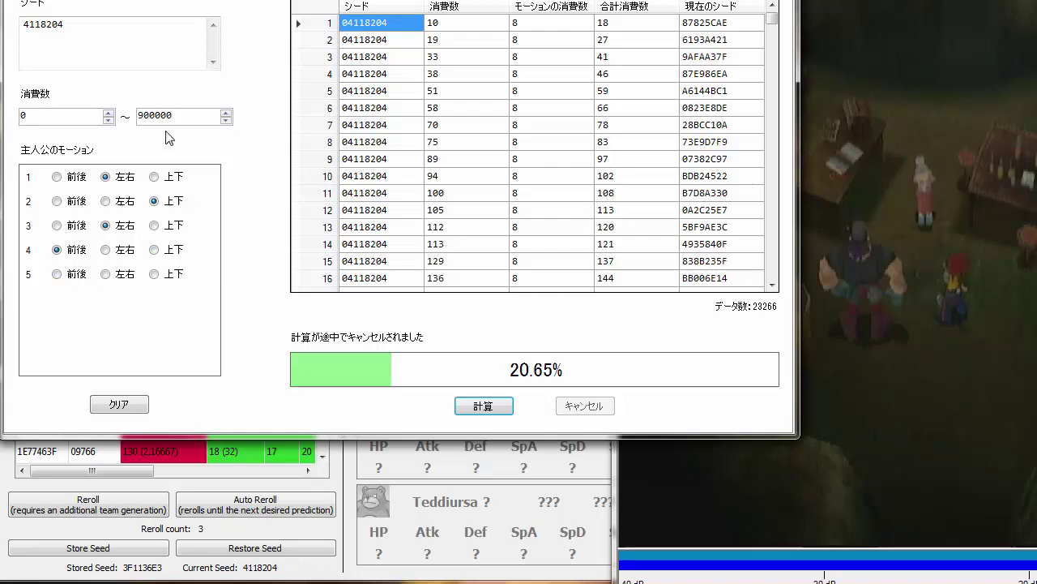
drag(192, 122, 137, 117)
key(End)
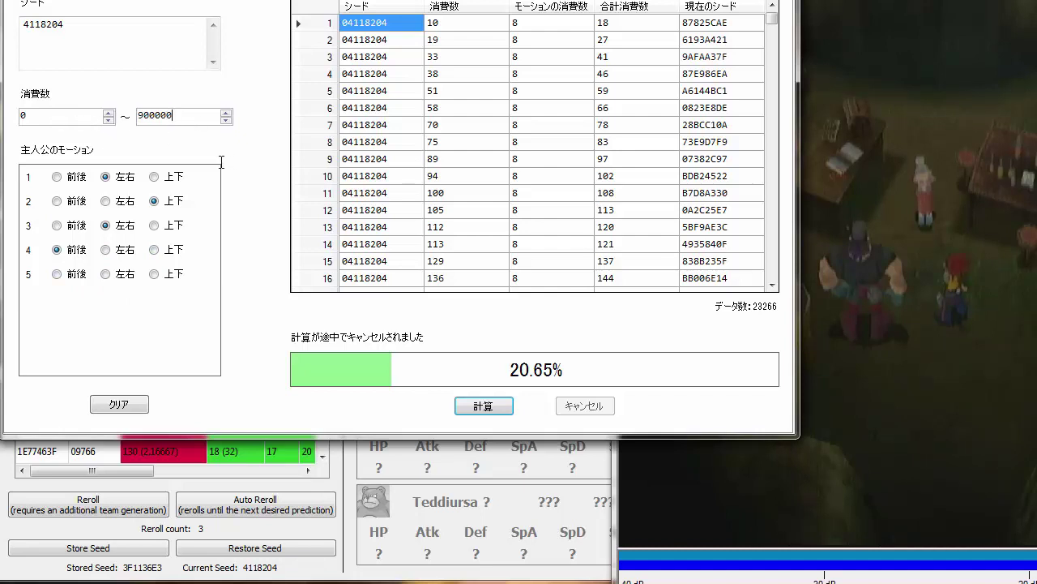
Step: Watch the protagonist in the game and record the fifth and sixth motions as 左右 and 上下
click(883, 102)
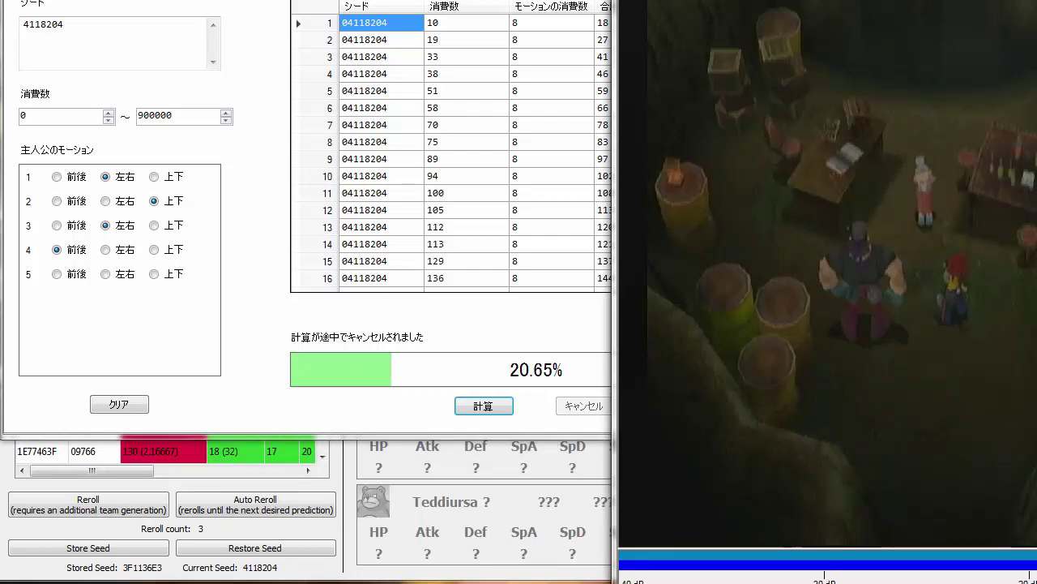
click(273, 276)
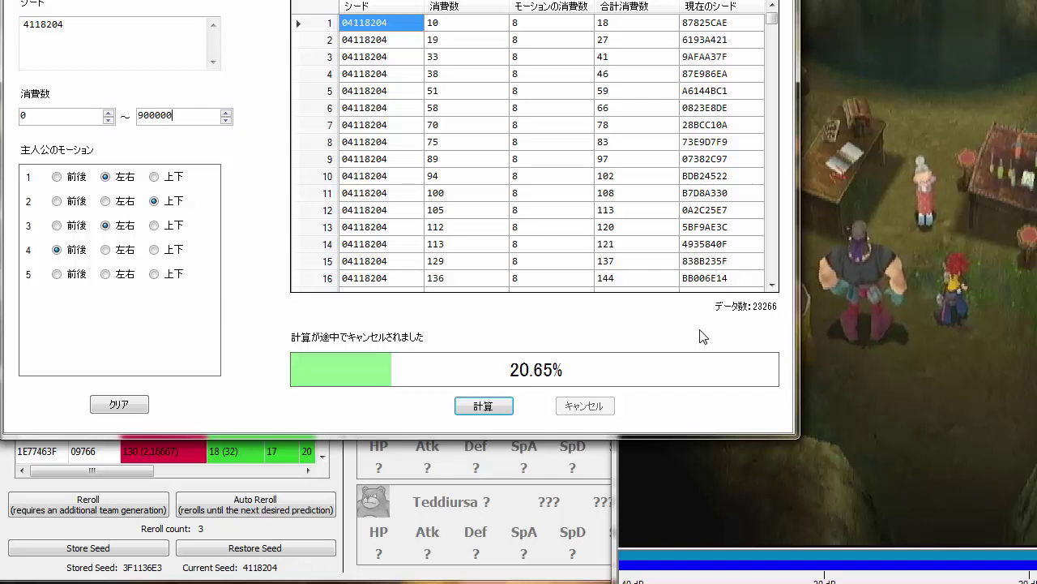
click(127, 276)
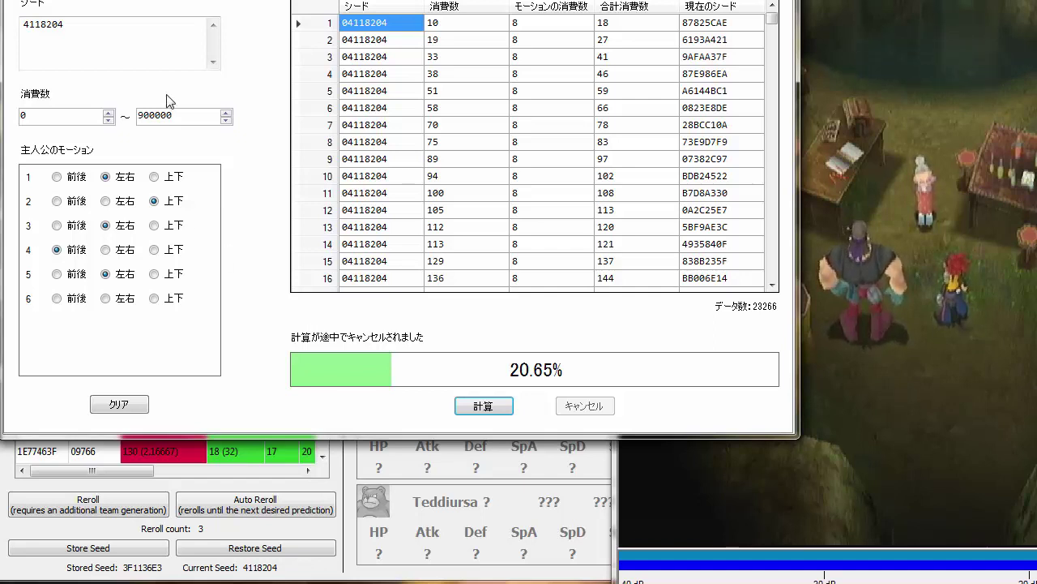
click(166, 116)
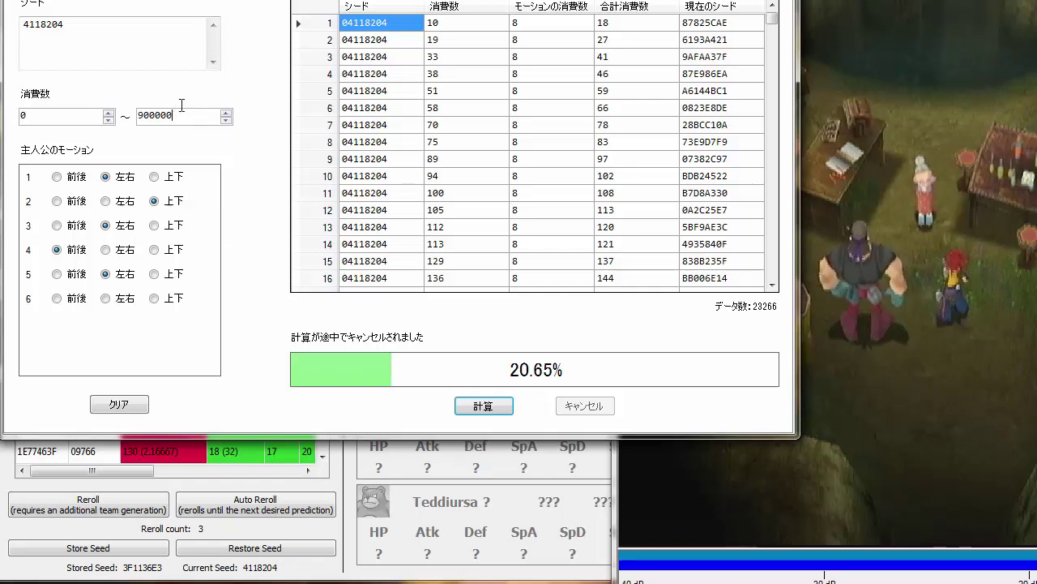
click(154, 298)
Step: Calculate the matching advances for the six recorded motions, cancel partway, and look over the first results
click(483, 405)
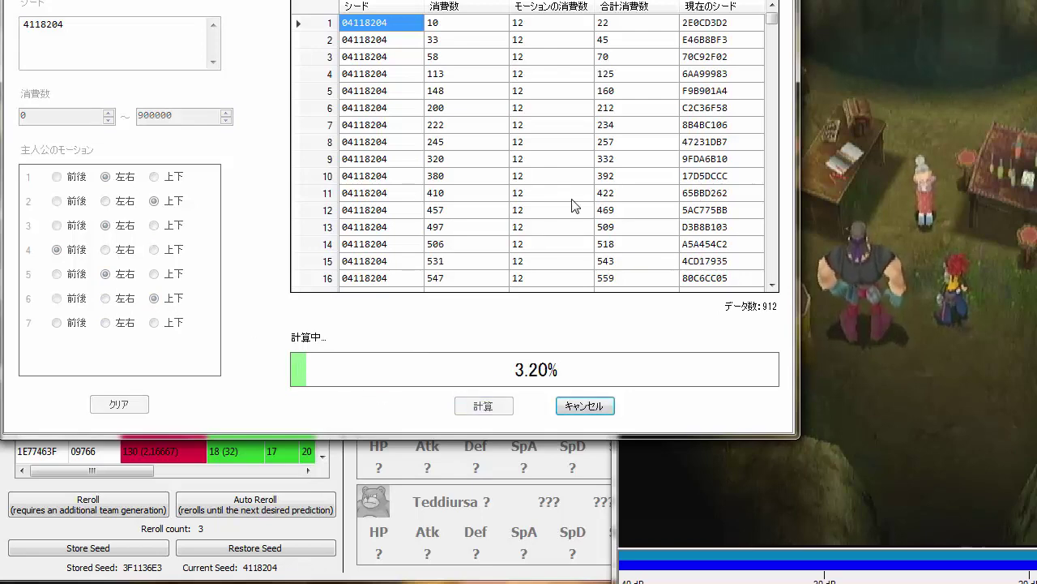
click(600, 408)
click(466, 108)
scroll(640, 194, down, 3)
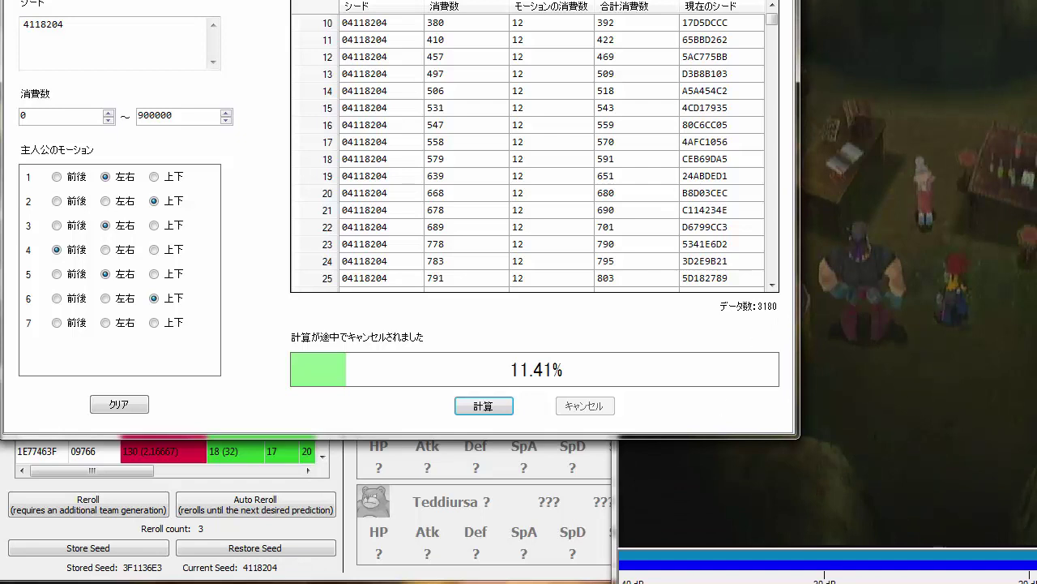
Step: Switch to the game and watch the protagonist for the seventh motion
key(alt+Tab)
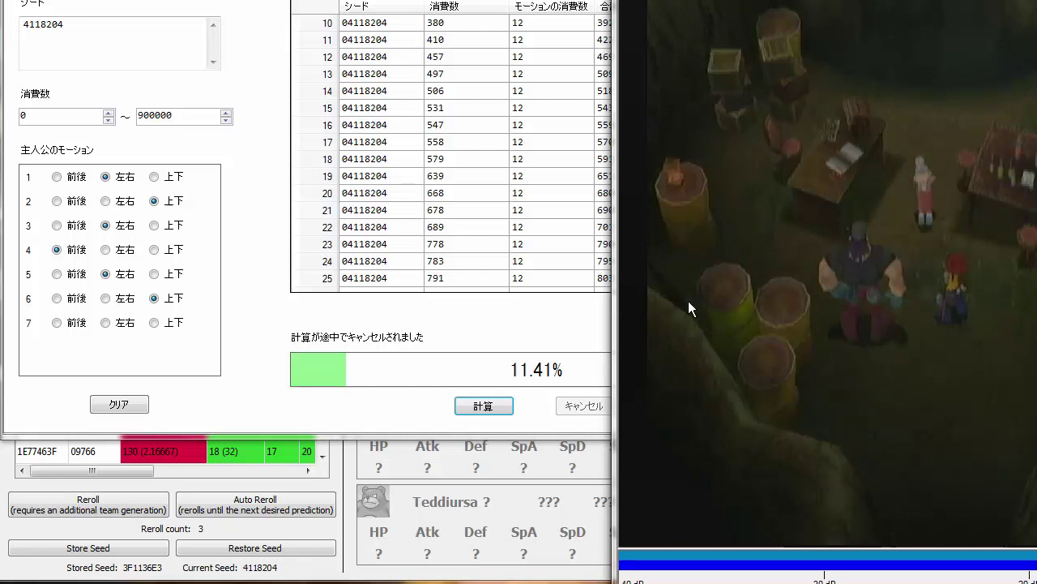
click(559, 314)
click(565, 278)
click(889, 345)
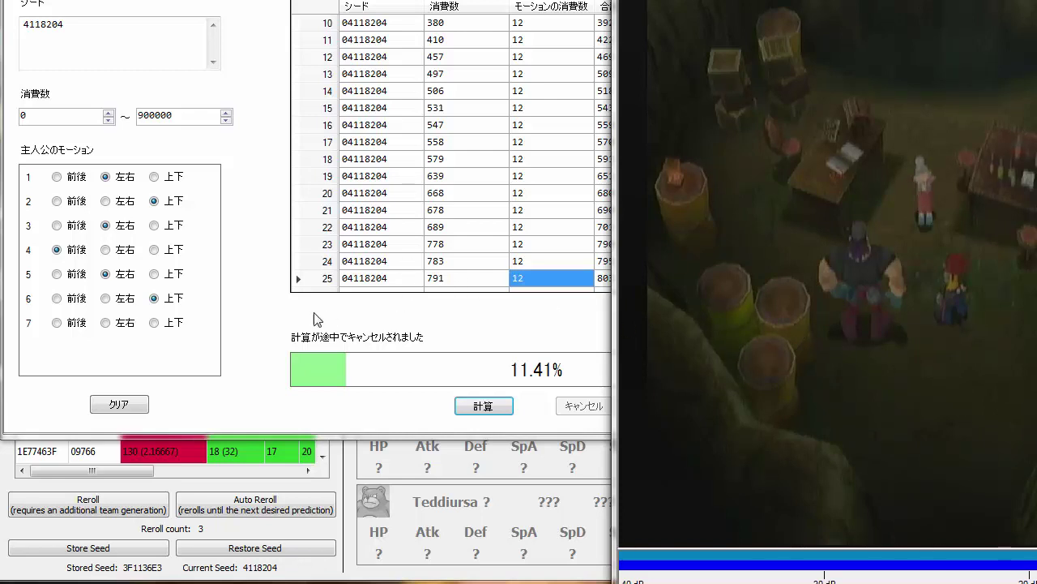
click(269, 290)
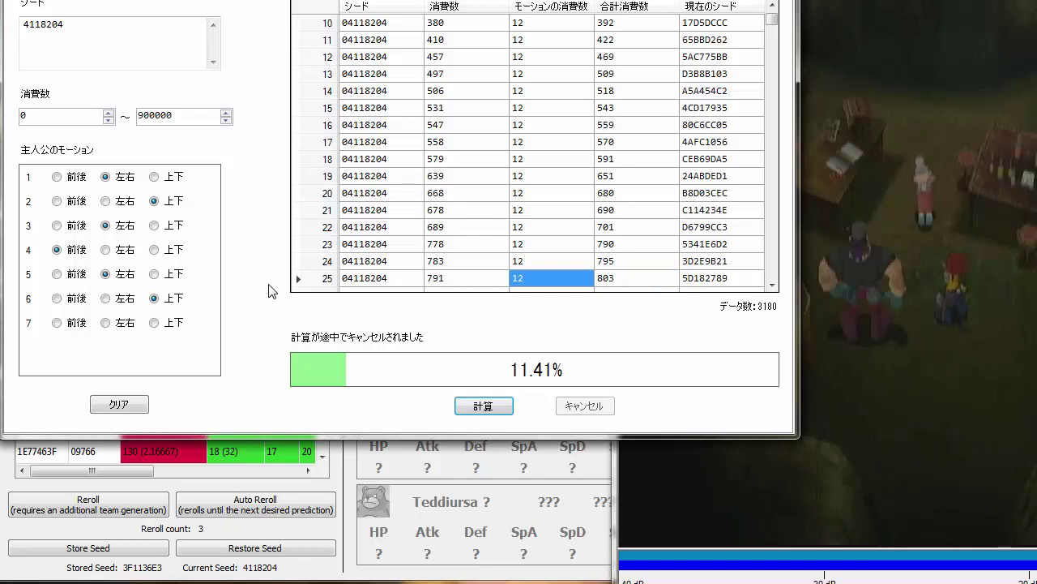